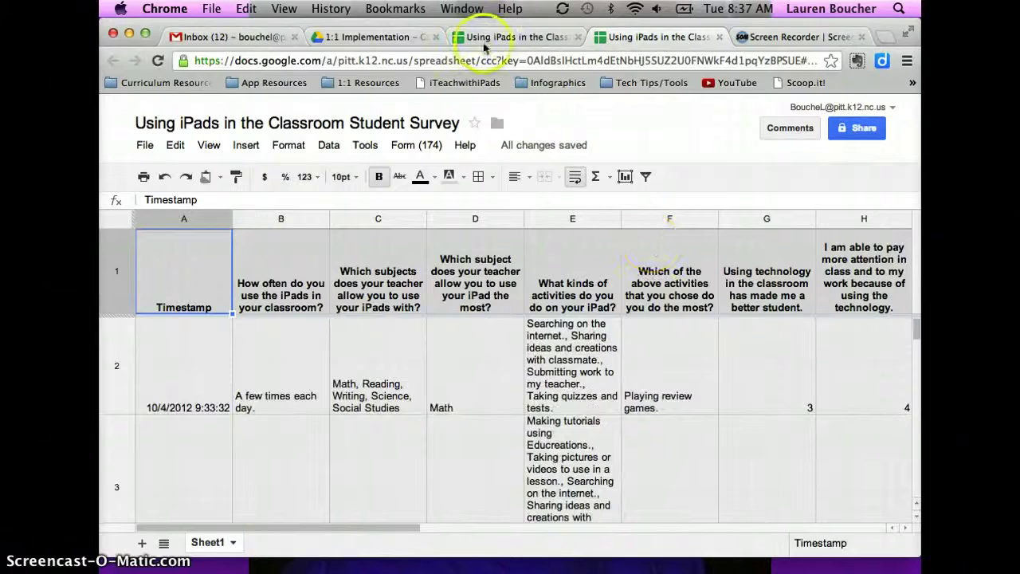
Compare the colour-coded Teacher Survey responses with the responses in the Student Survey spreadsheet.
click(491, 37)
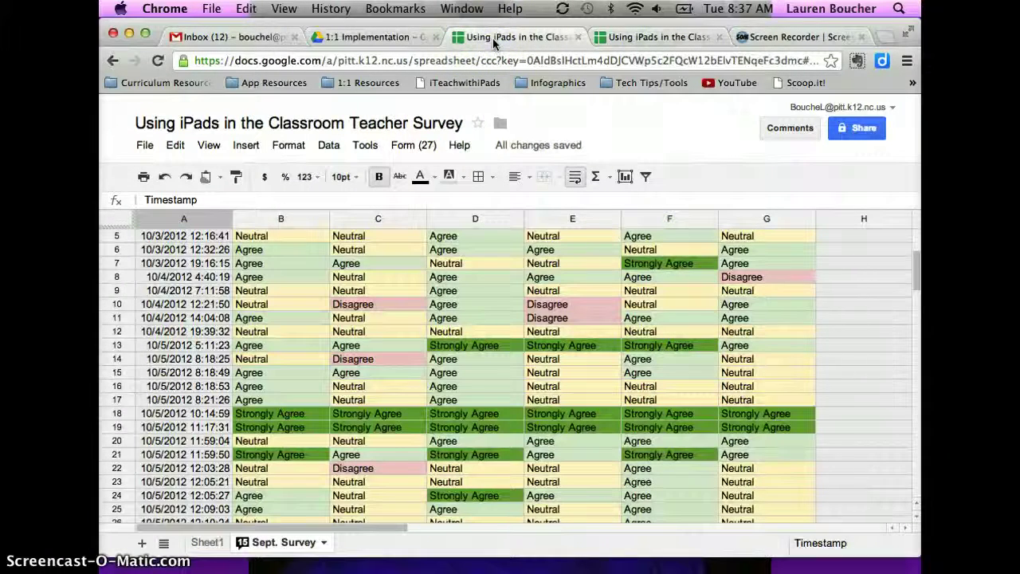
click(684, 38)
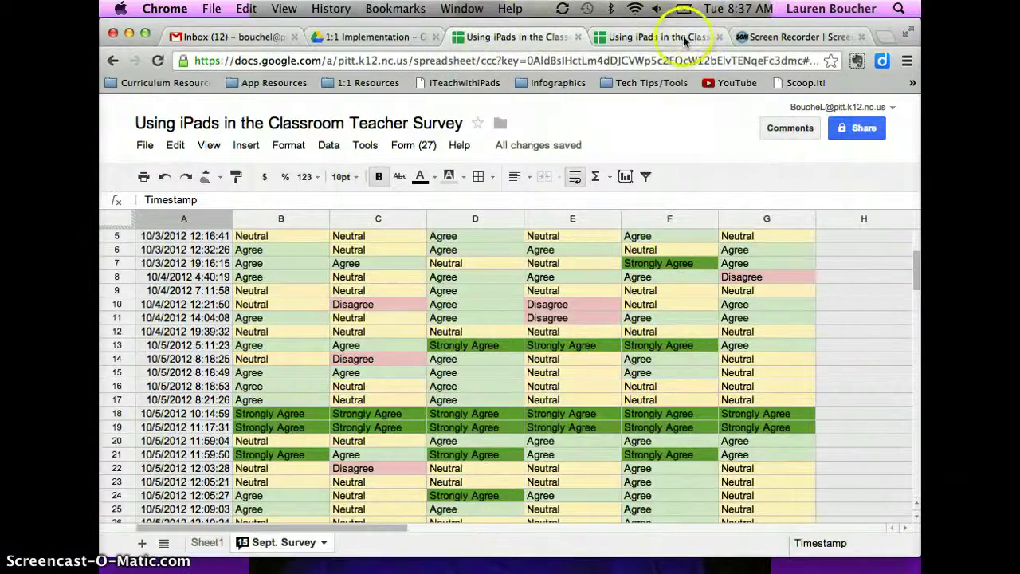
click(521, 38)
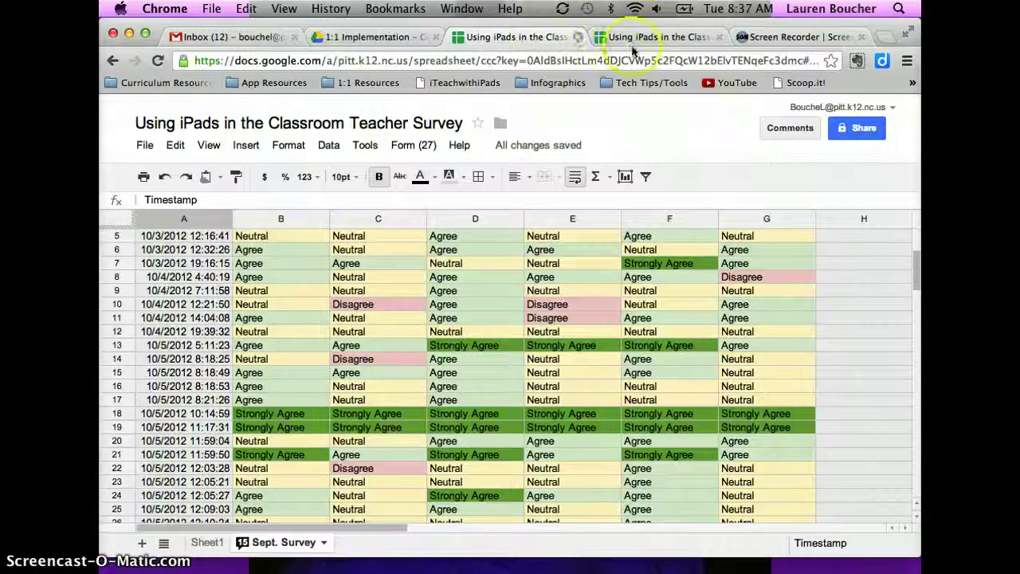
click(671, 41)
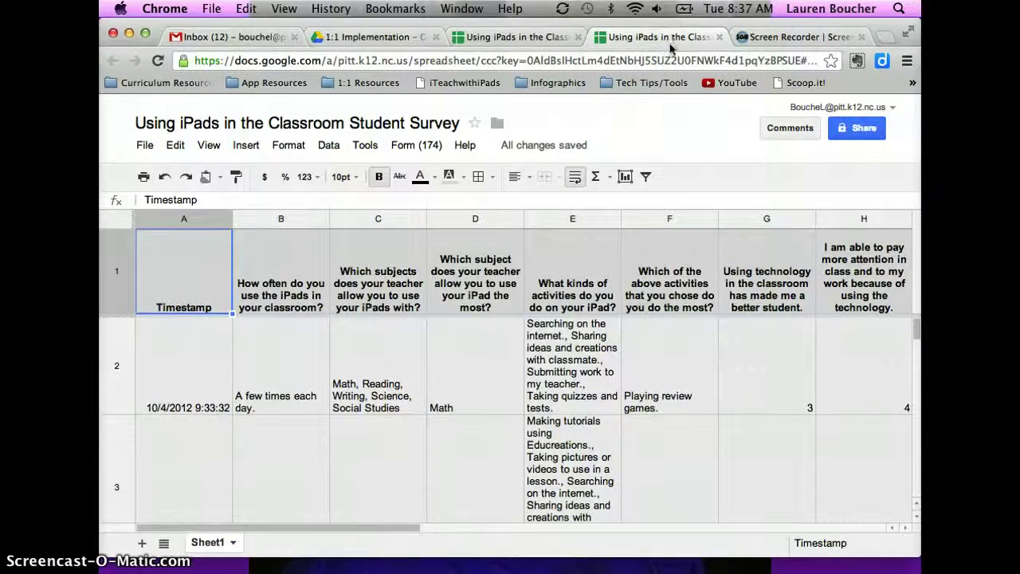
scroll(695, 279, down, 1)
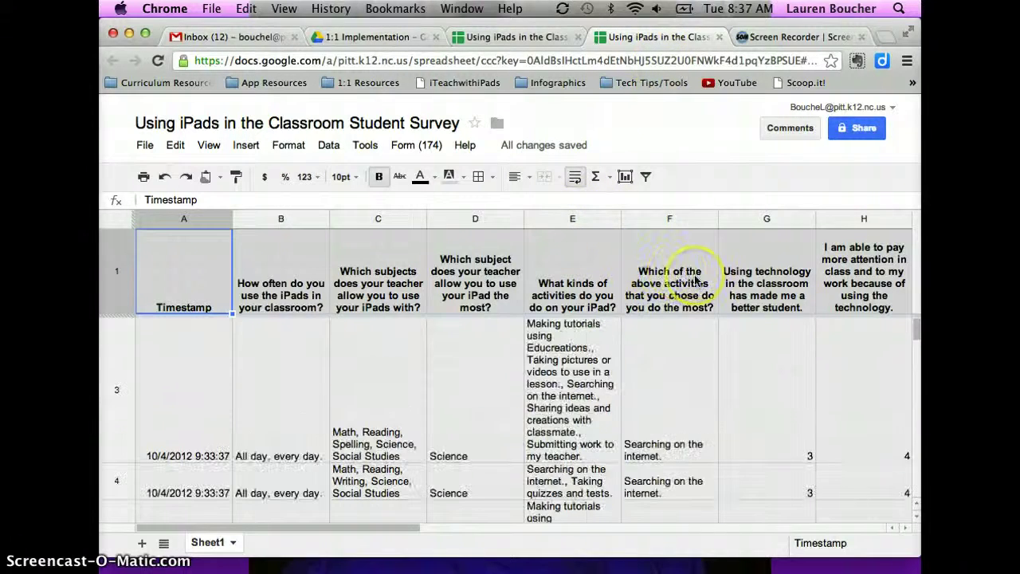
scroll(695, 279, down, 5)
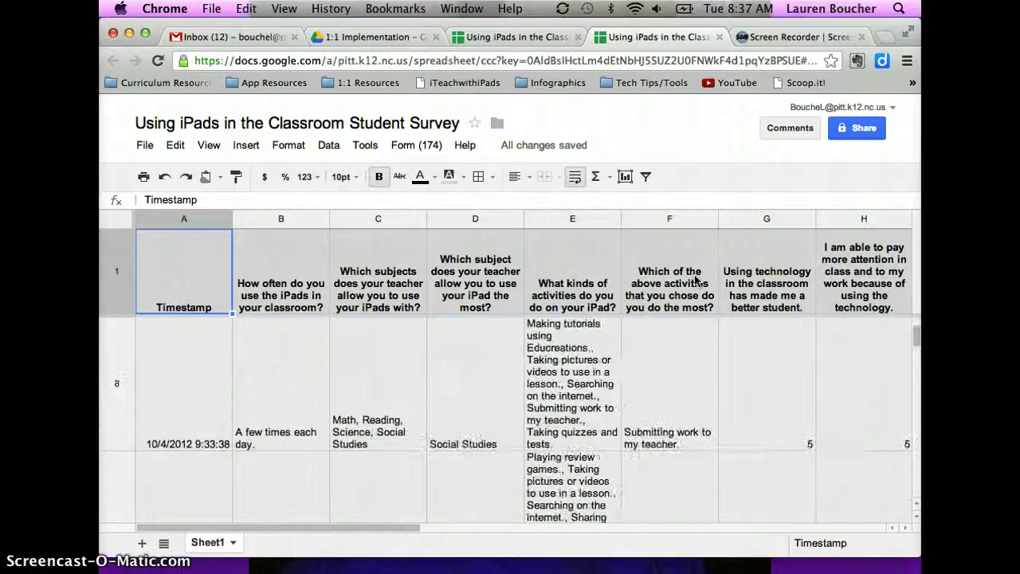
scroll(696, 279, up, 6)
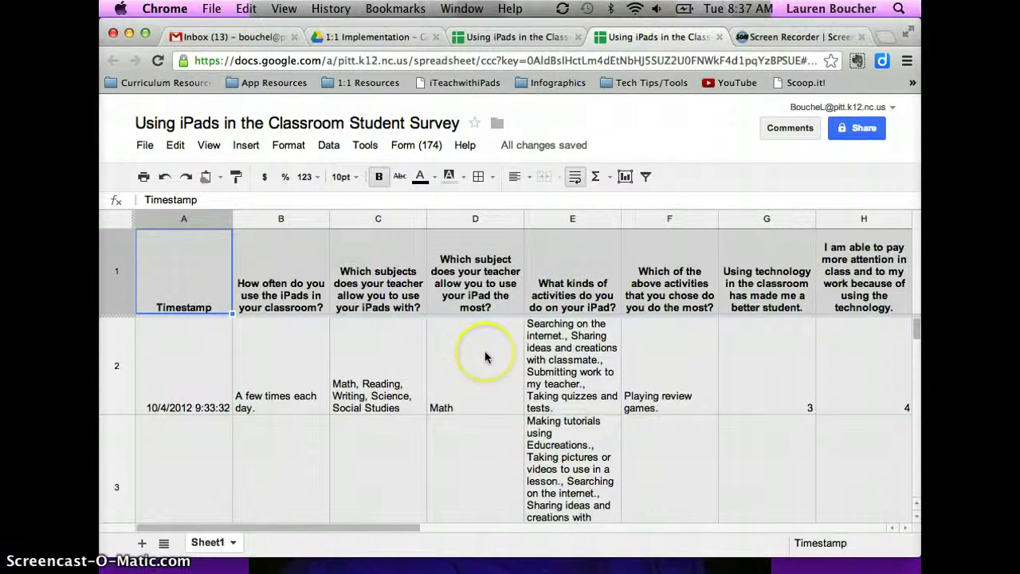
Add a conditional formatting rule to the subject responses in D2:D175: text contains Math, black text, light green background.
drag(484, 356, 467, 370)
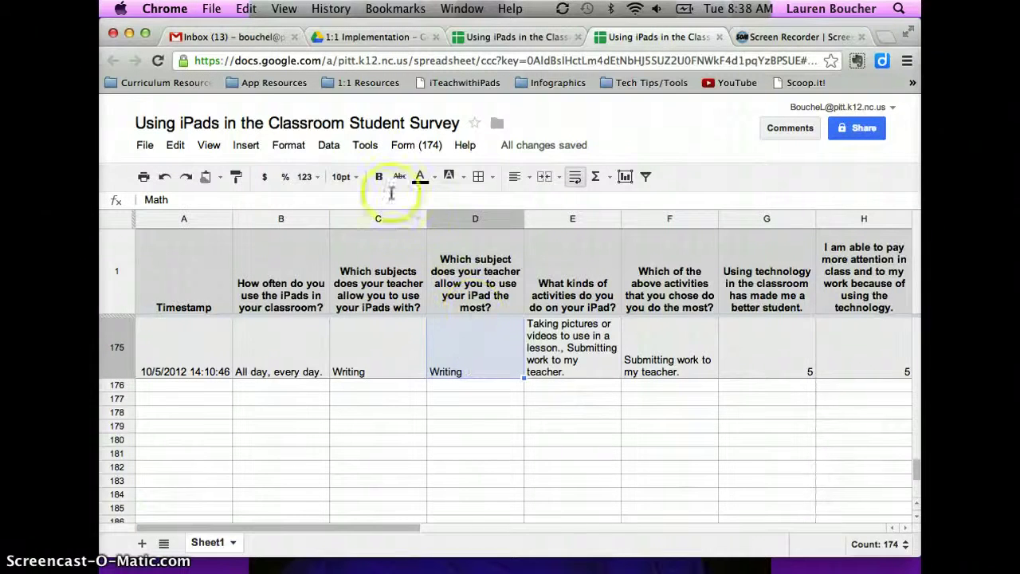
click(288, 148)
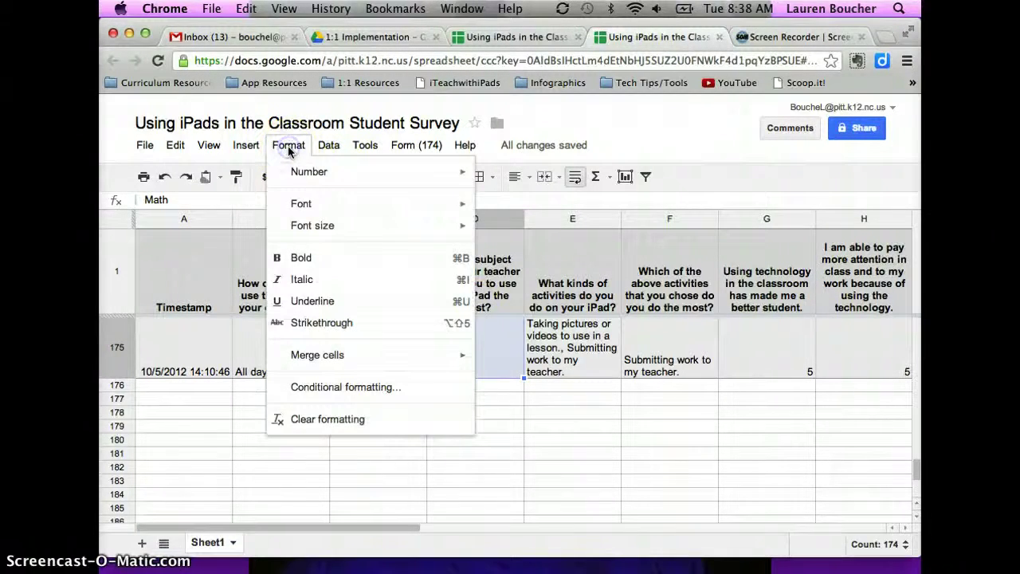
click(389, 389)
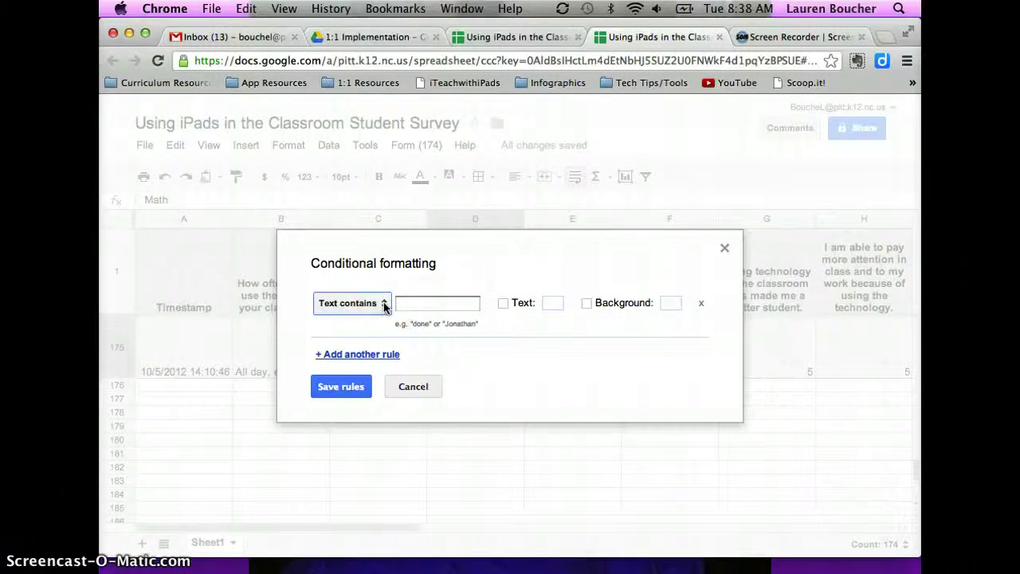
click(383, 307)
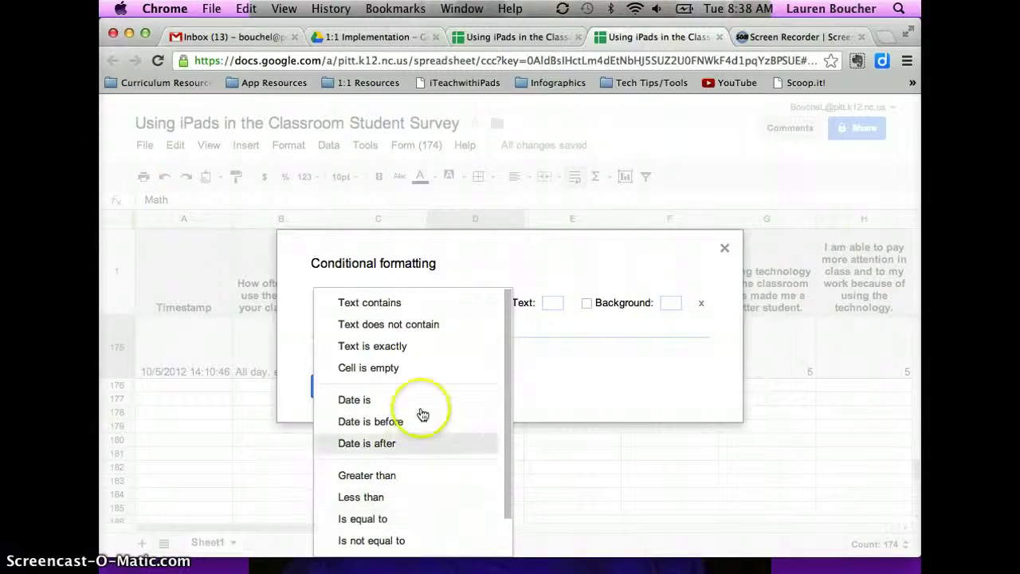
click(390, 302)
click(425, 302)
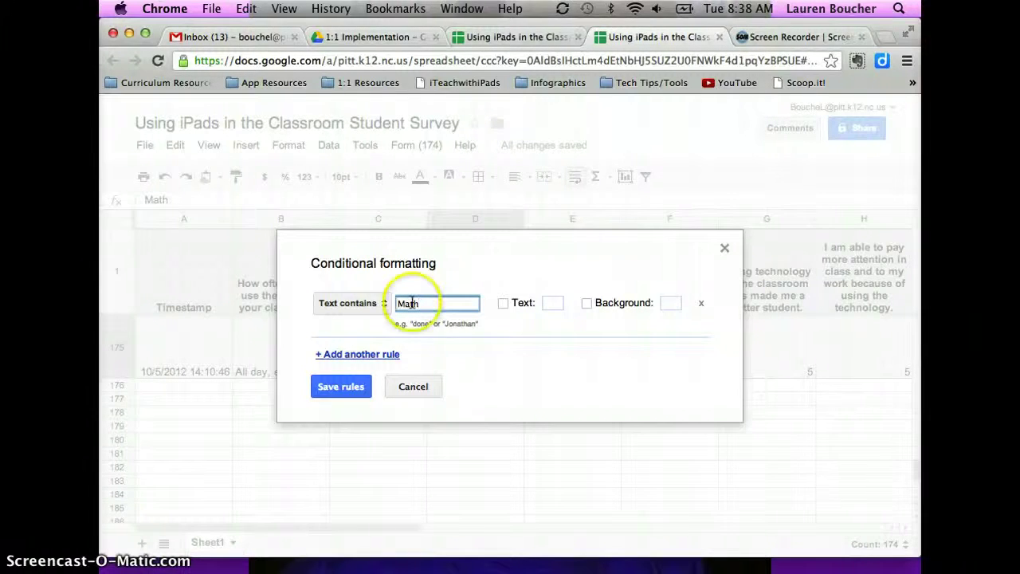
click(504, 302)
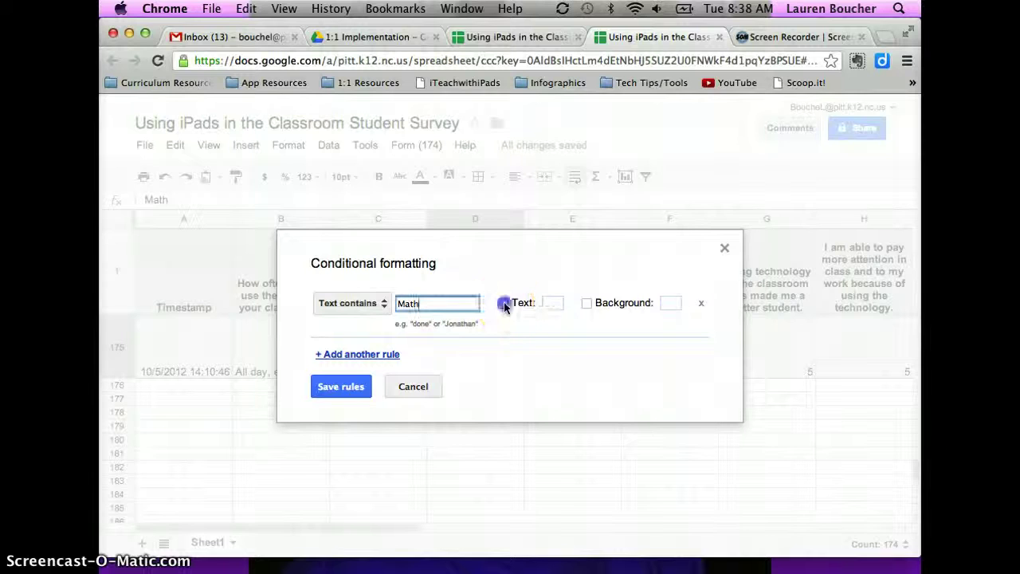
click(561, 332)
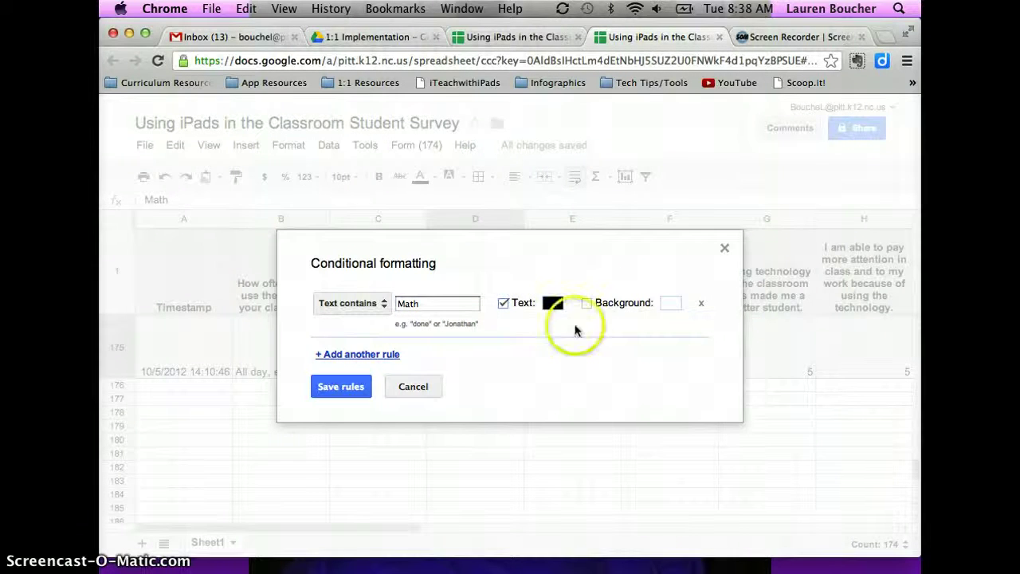
click(586, 303)
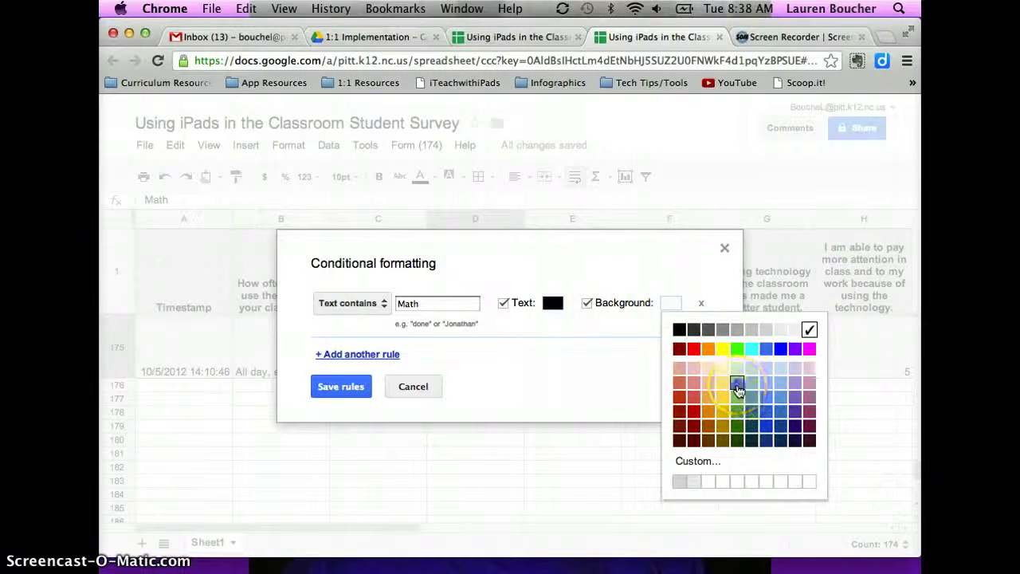
click(737, 386)
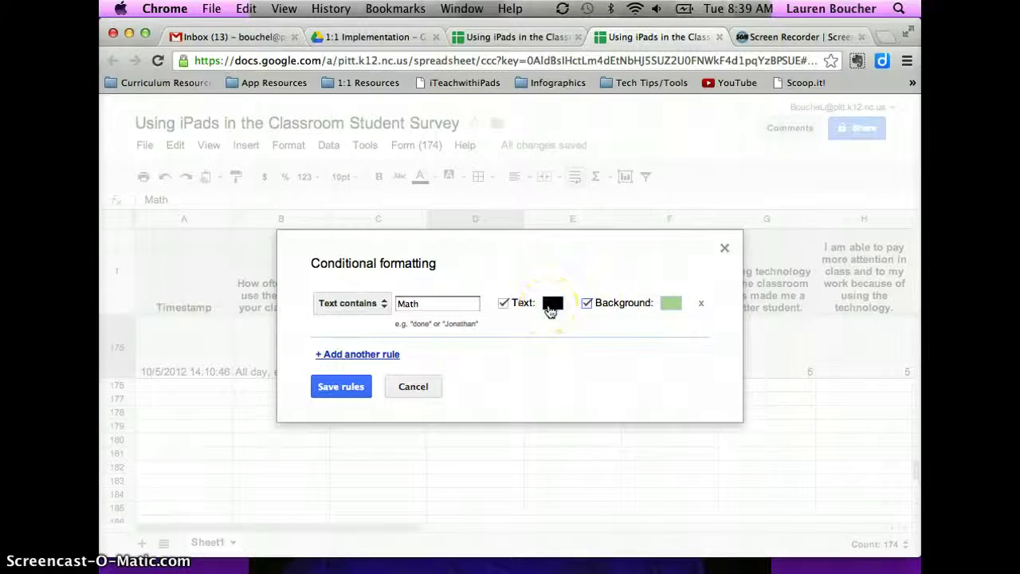
Add a second rule for text containing Science, with black text and a light red background.
click(362, 354)
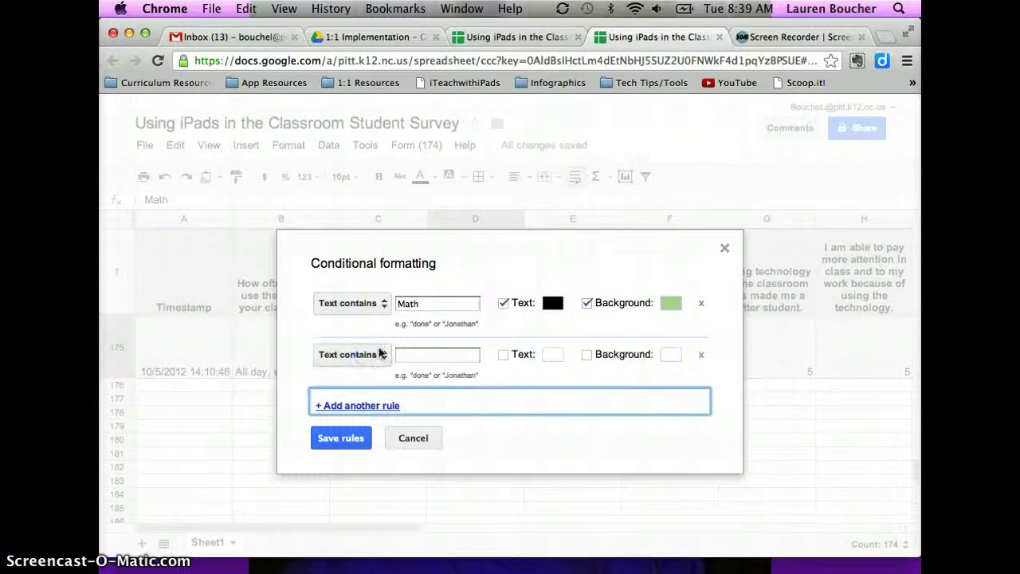
click(407, 358)
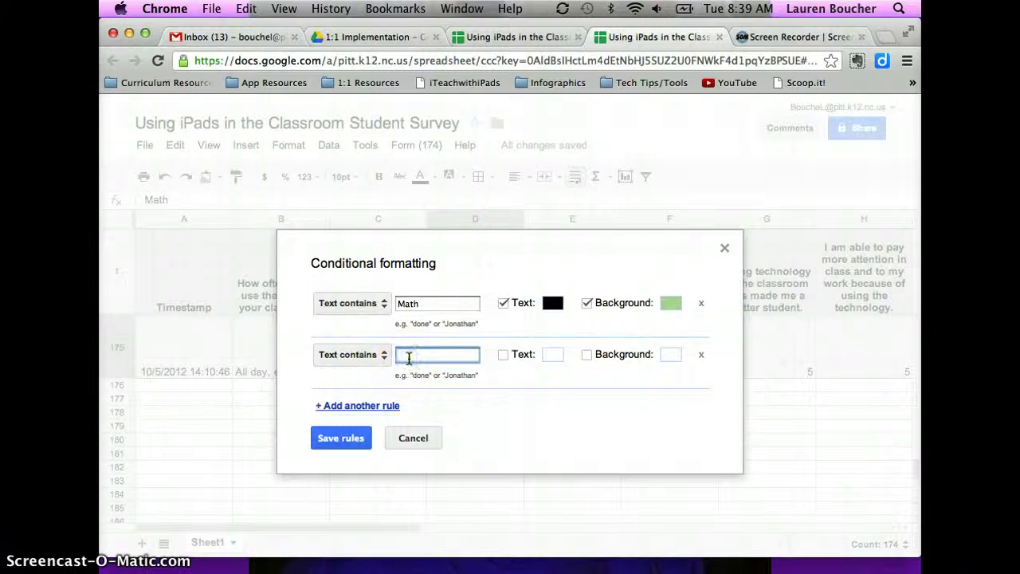
click(502, 354)
click(561, 387)
click(673, 355)
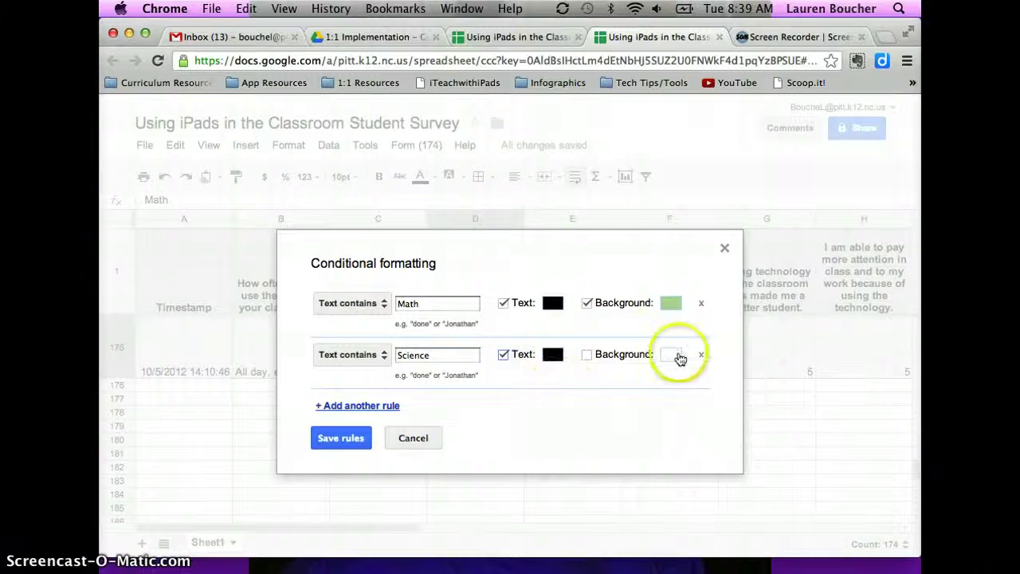
click(691, 432)
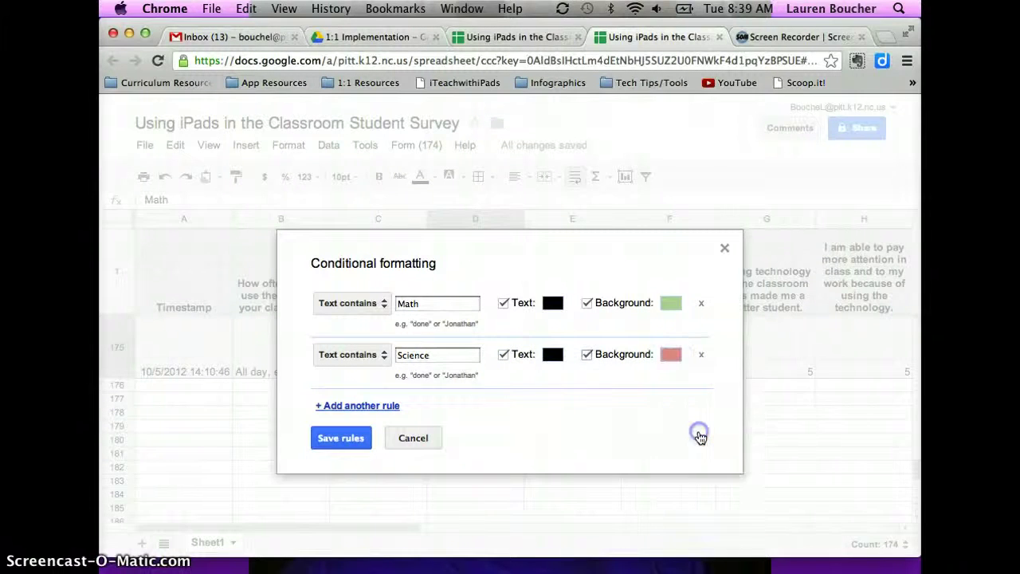
Add a third rule for text containing Reading, with black text and a muted blue-green background.
click(366, 408)
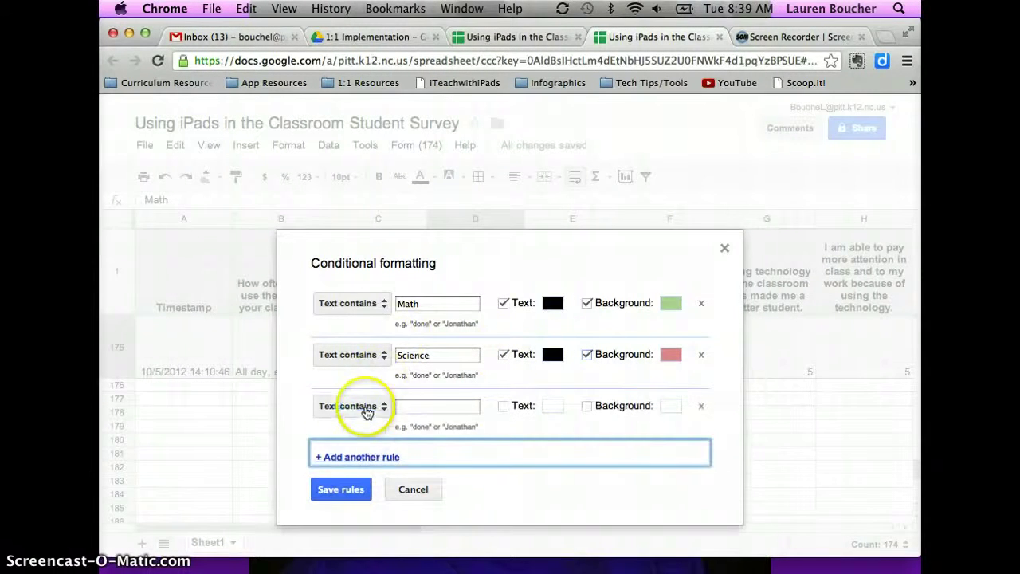
click(419, 408)
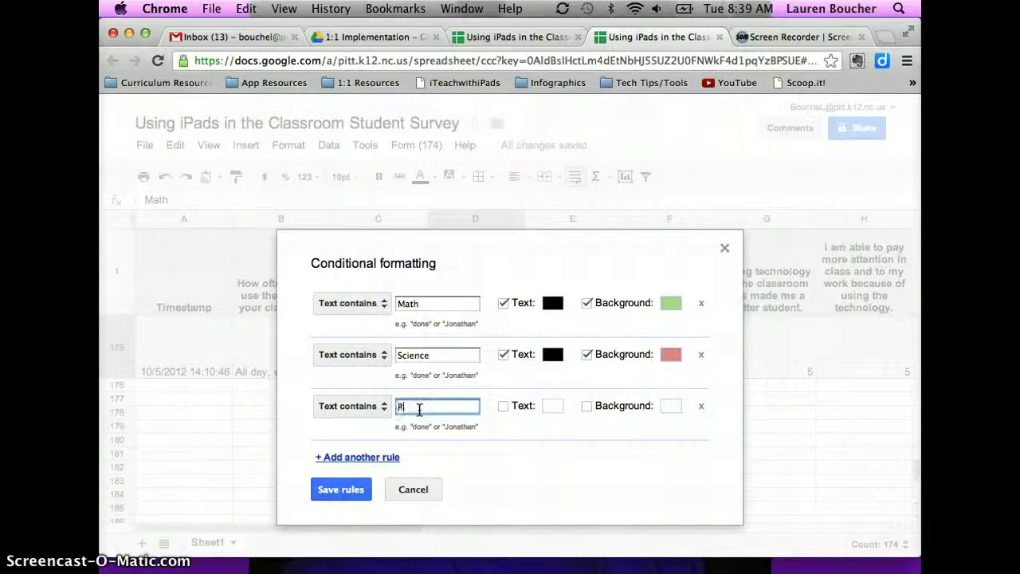
text(Reading)
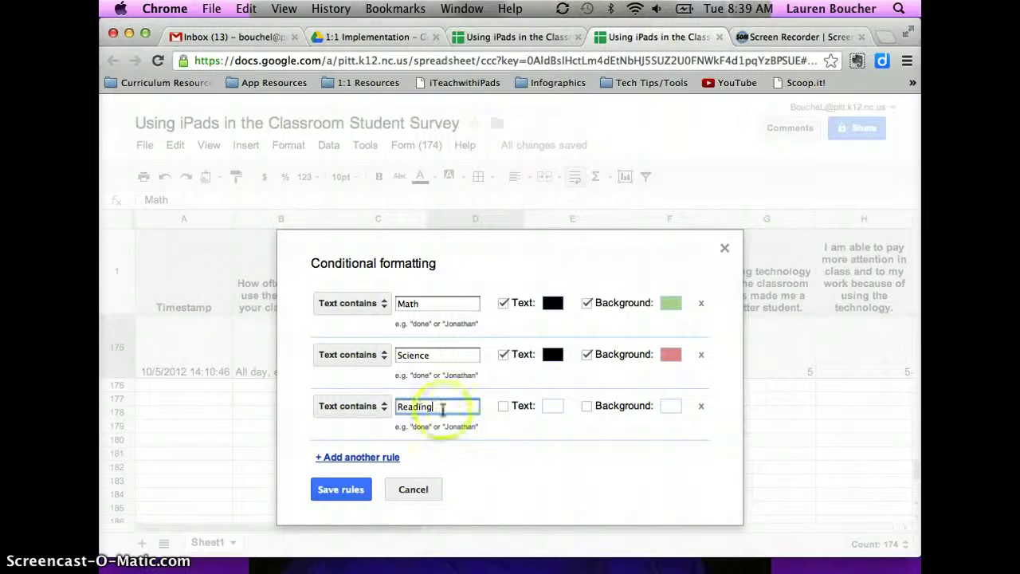
click(500, 409)
click(560, 222)
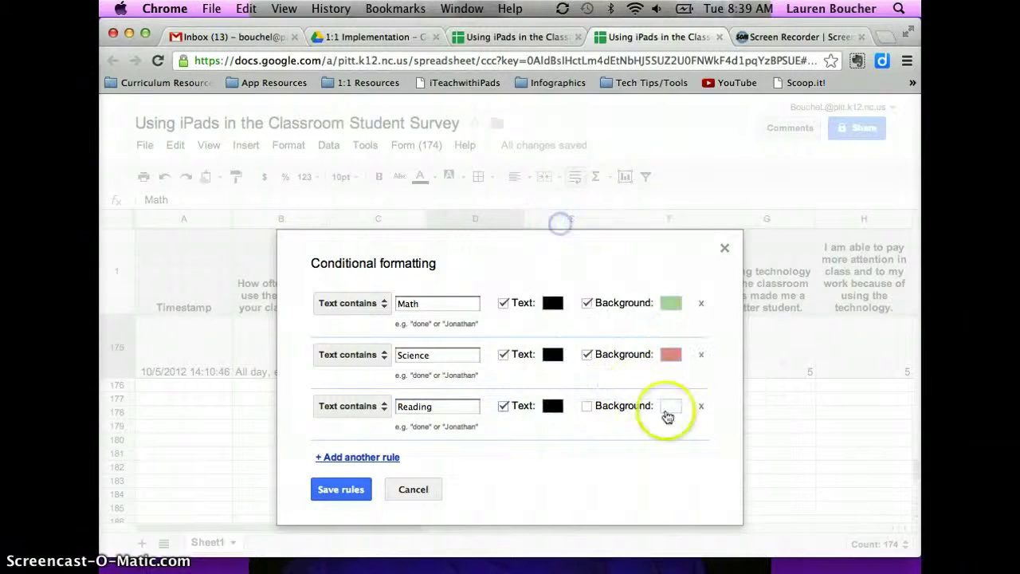
click(587, 406)
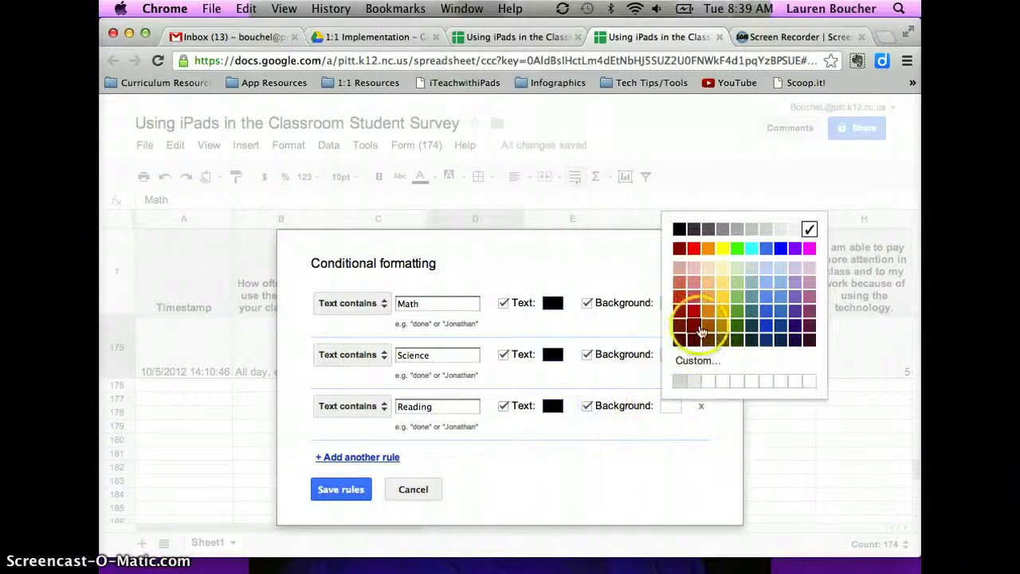
click(751, 291)
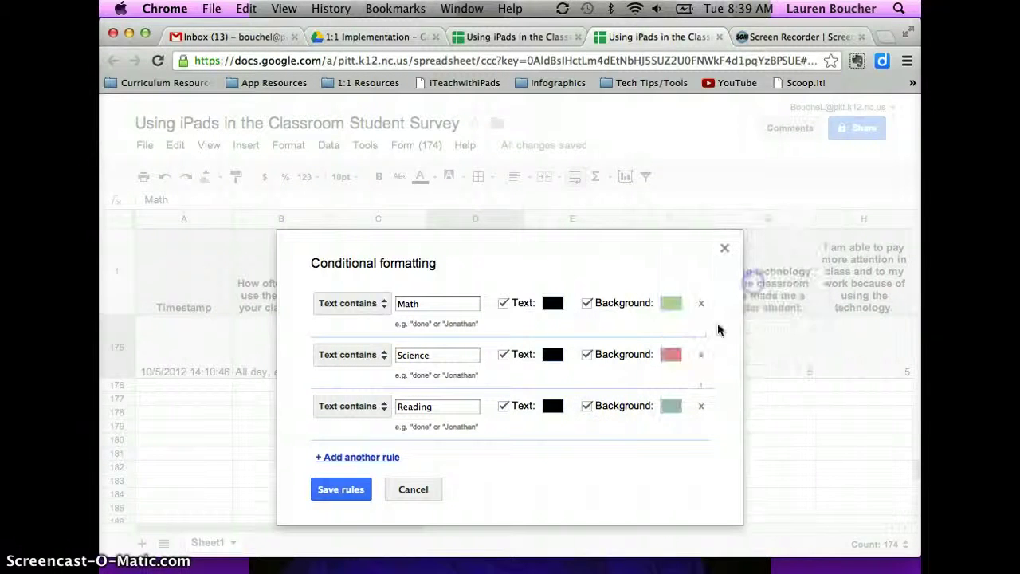
Add a fourth rule for text containing Social Studies, with black text and a light orange background, and save the rules.
click(360, 456)
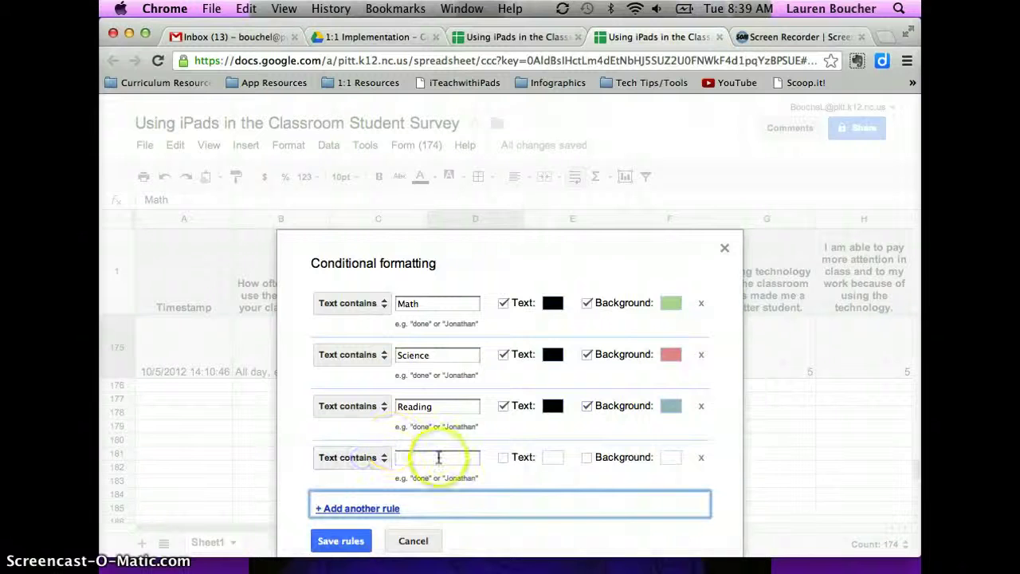
click(439, 457)
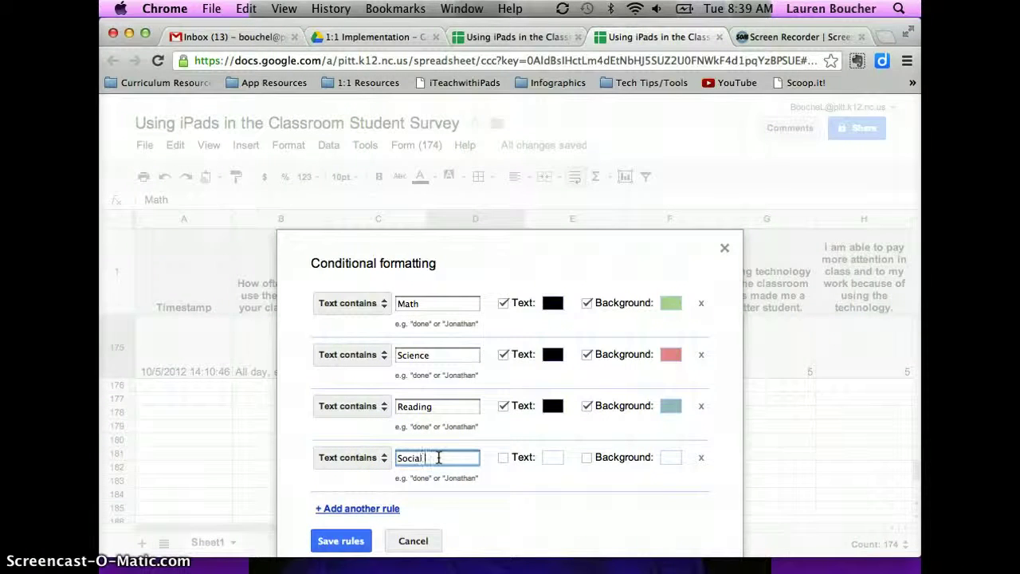
click(503, 457)
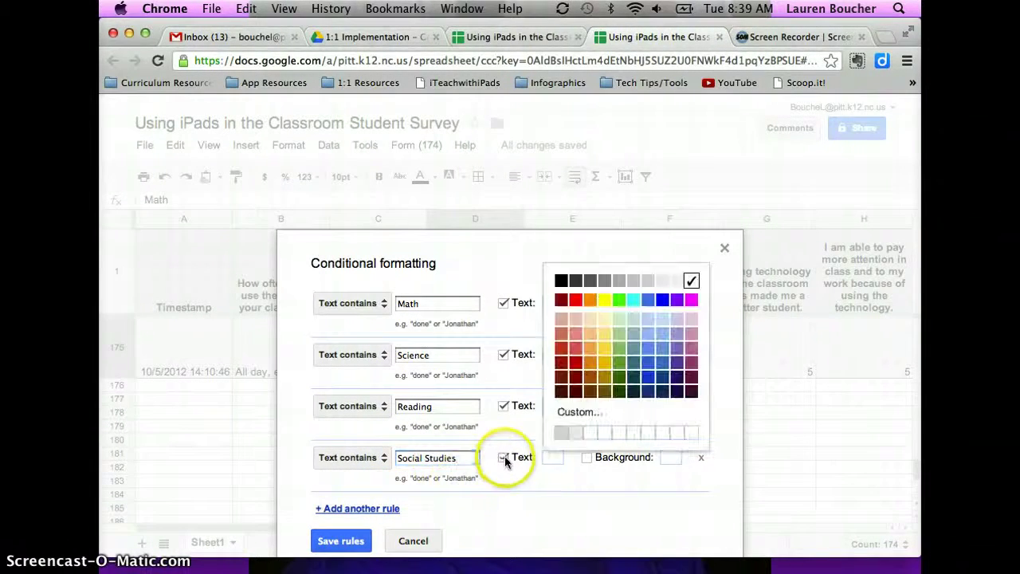
click(561, 280)
click(586, 456)
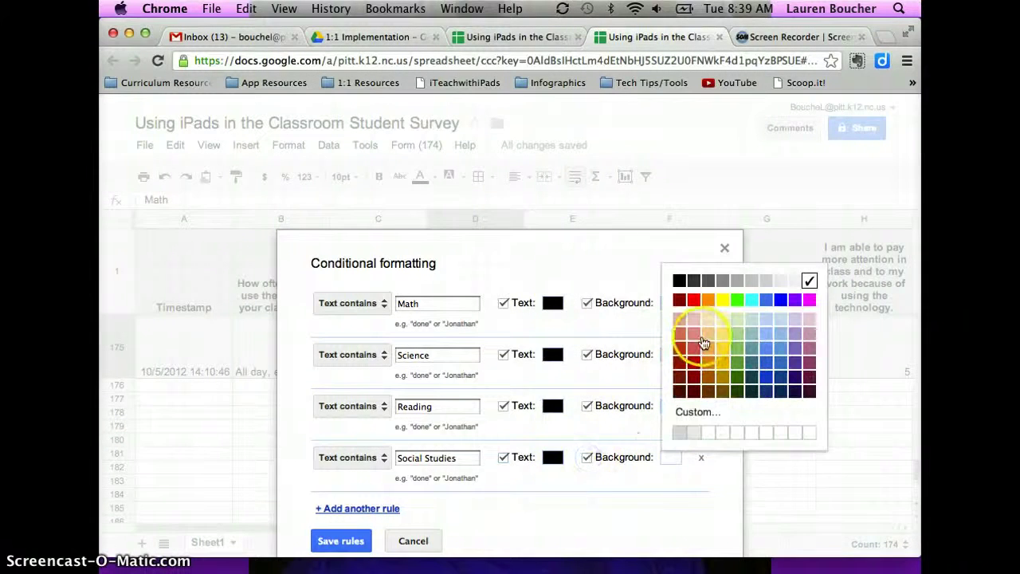
click(711, 339)
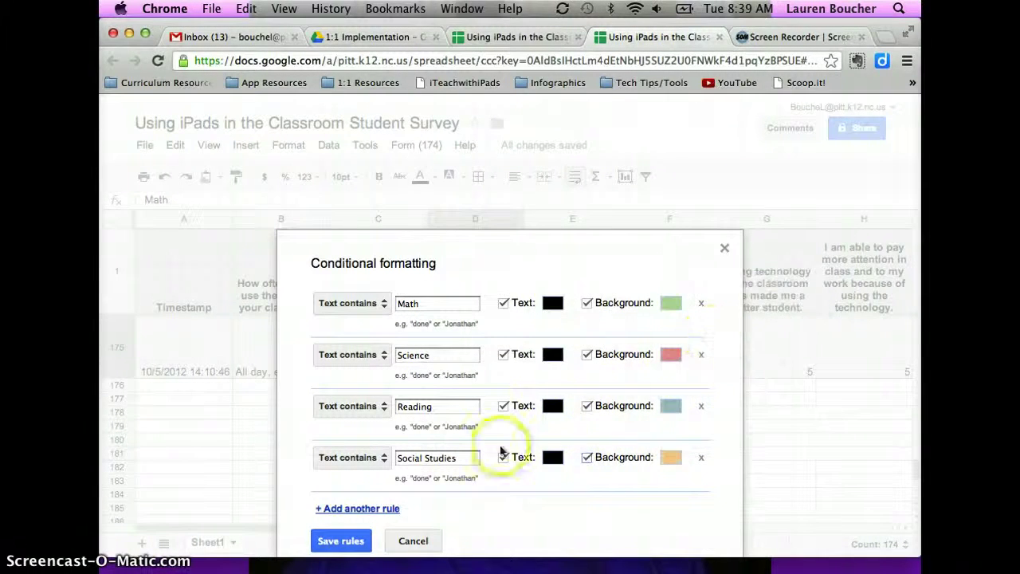
click(355, 541)
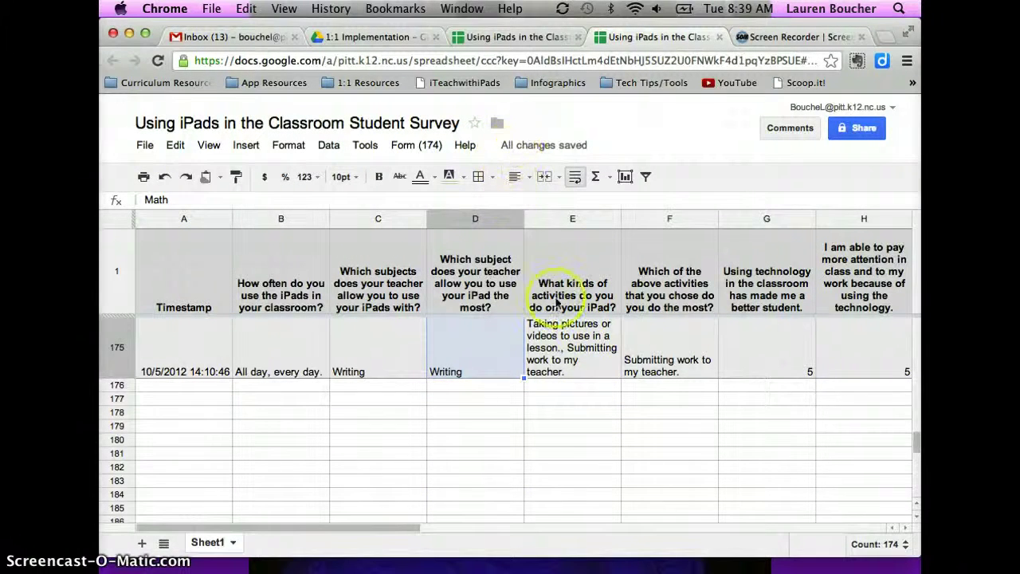
Review the colour coding of the subject responses in column D from row 2 downward.
drag(916, 447, 916, 330)
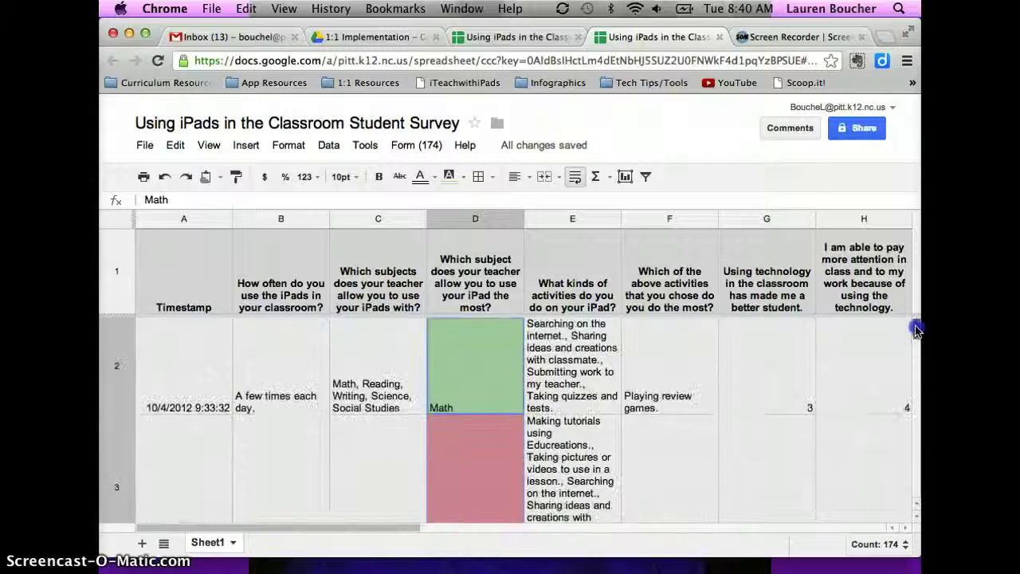
drag(471, 386, 502, 546)
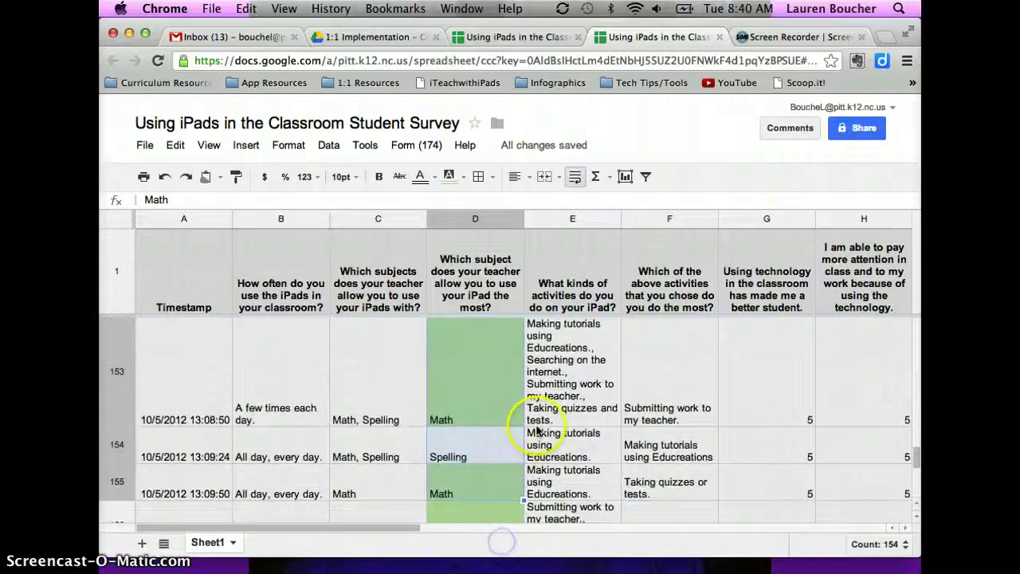
click(669, 364)
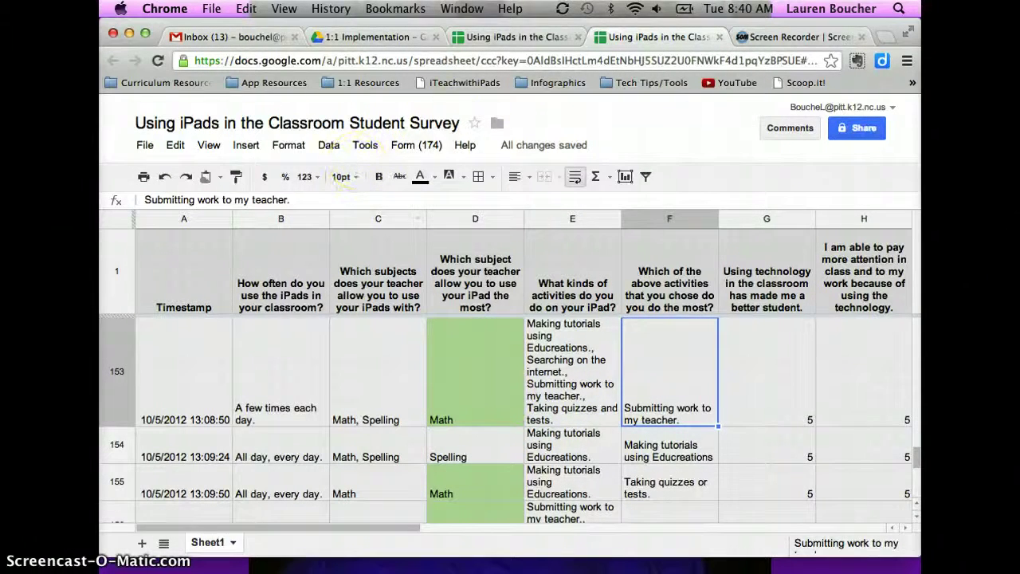
Switch to the Teacher Survey spreadsheet and examine the Totals section and the Strongly Agree formula in B33.
click(532, 38)
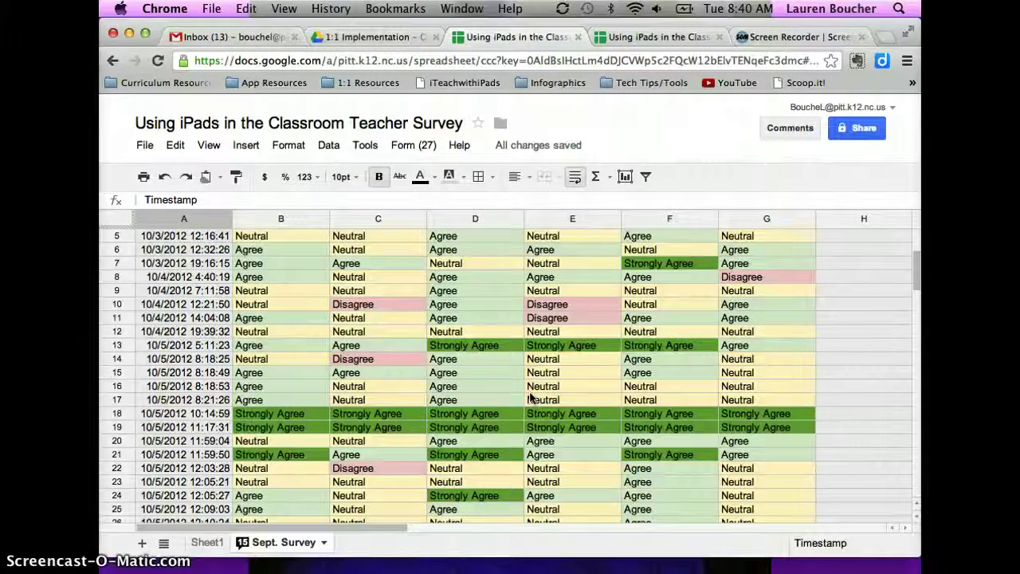
click(918, 274)
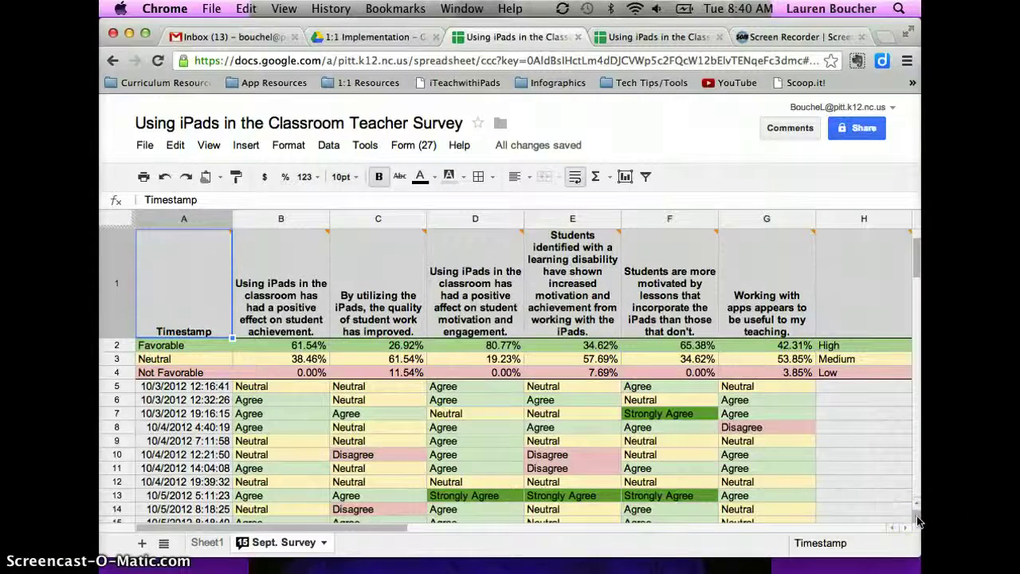
scroll(916, 520, down, 8)
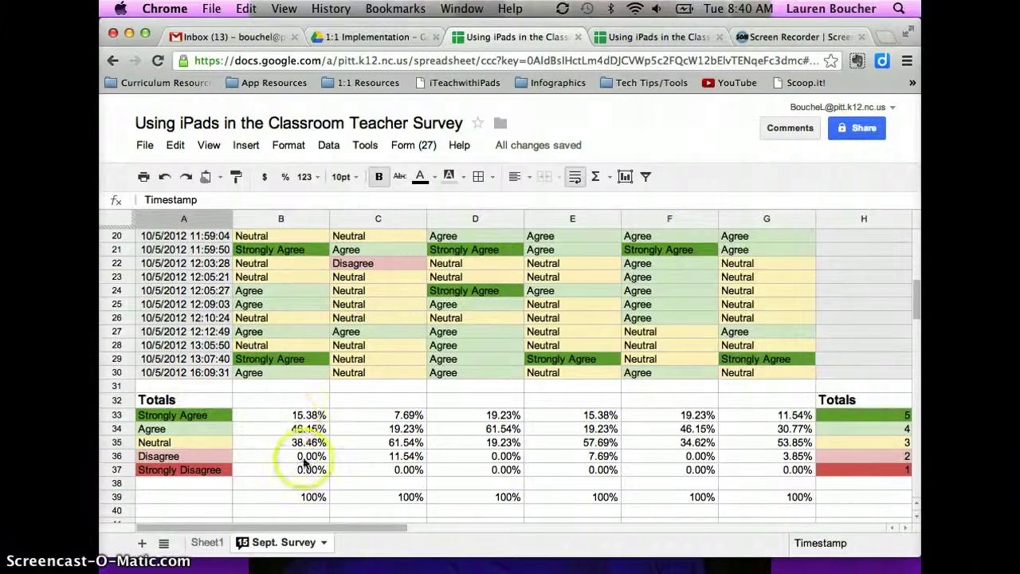
click(268, 423)
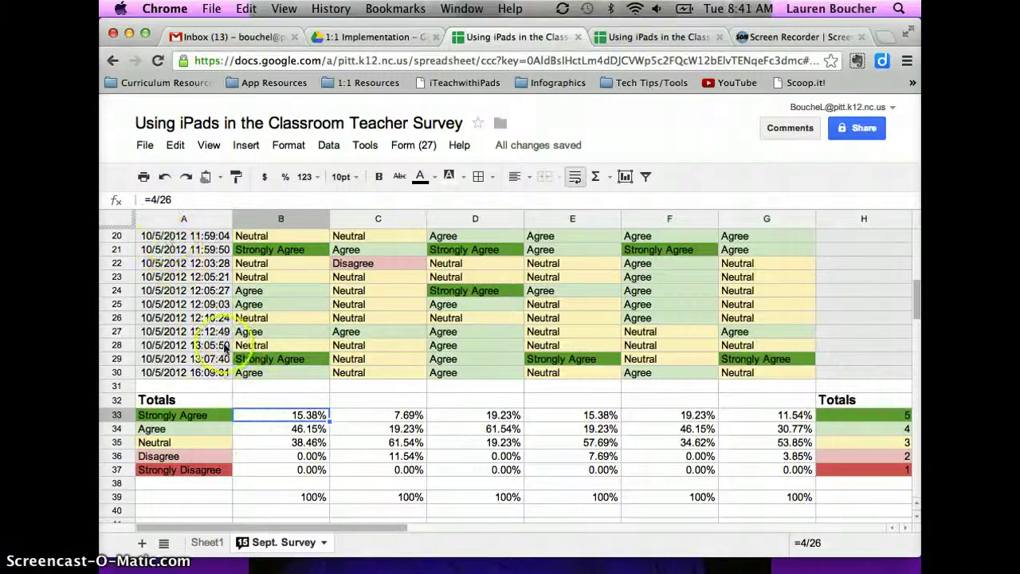
scroll(363, 510, down, 1)
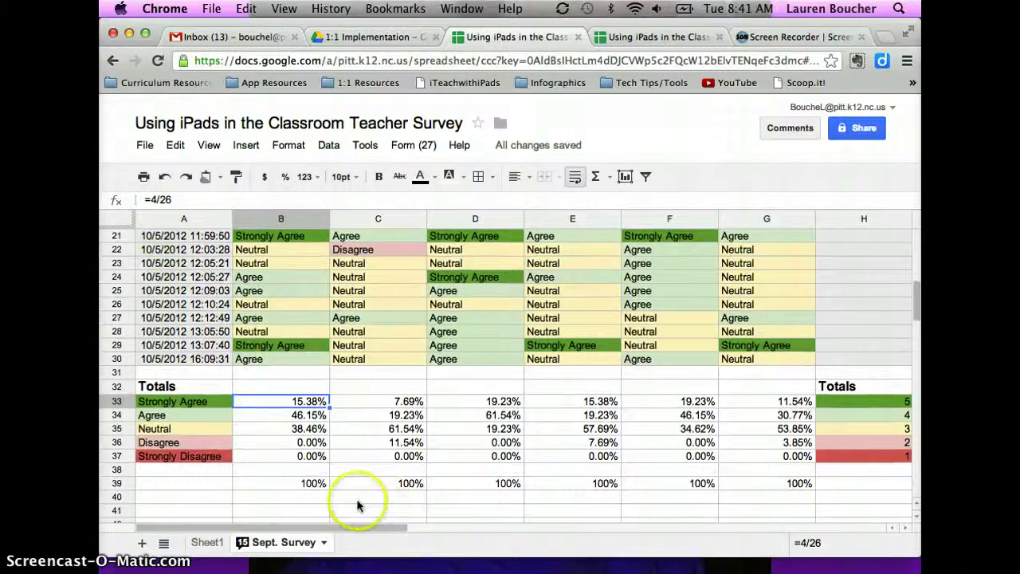
Enter the formula =5/29 in cell B40 below the totals and format the cell as a percentage.
click(315, 500)
text(=5)
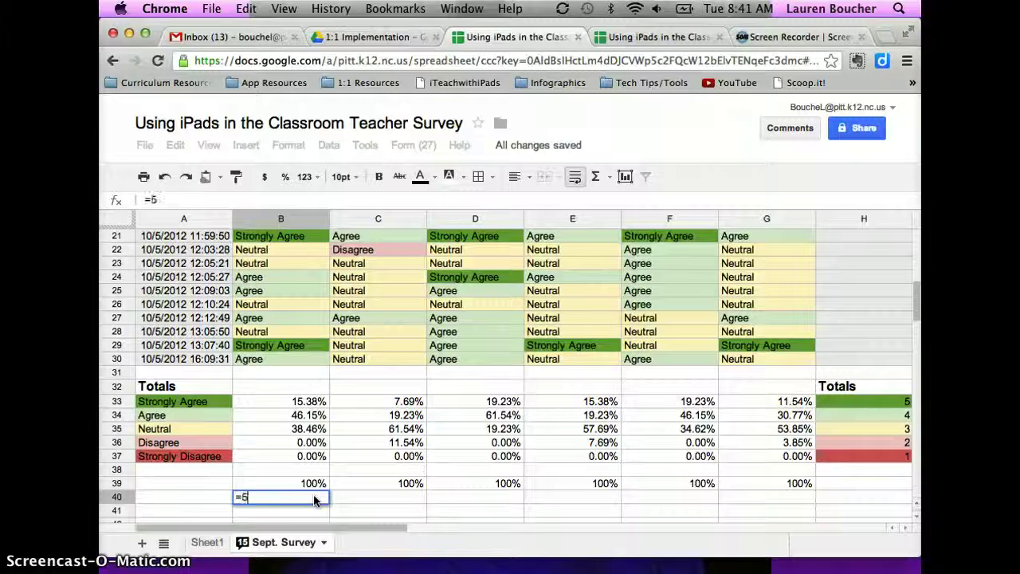
text(/29)
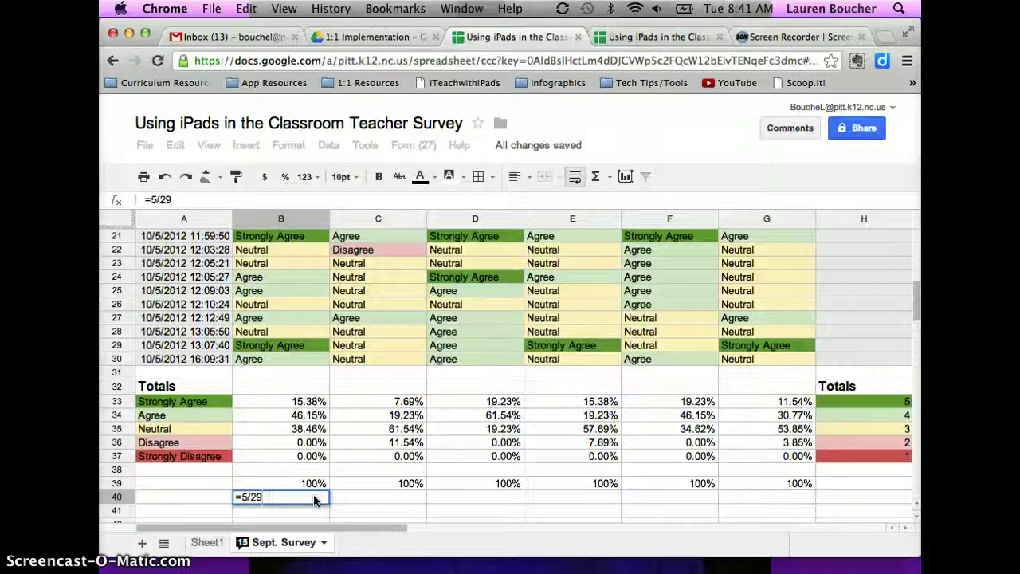
key(Return)
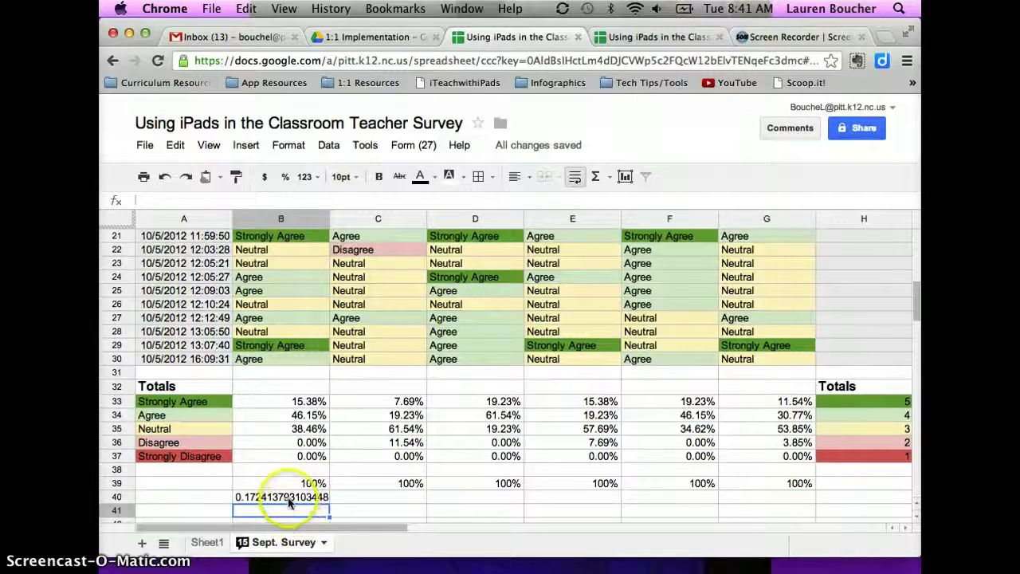
click(289, 497)
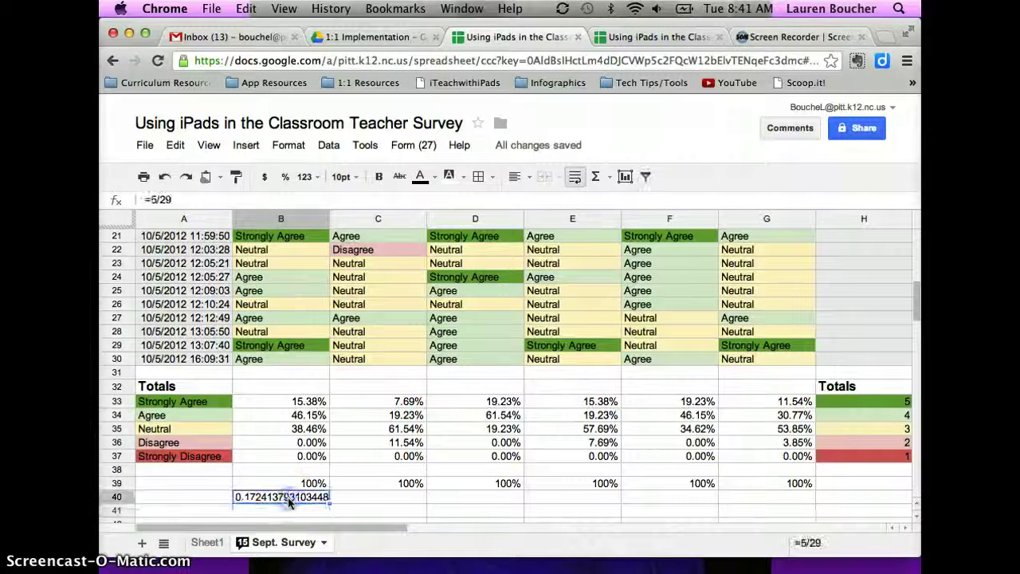
click(287, 183)
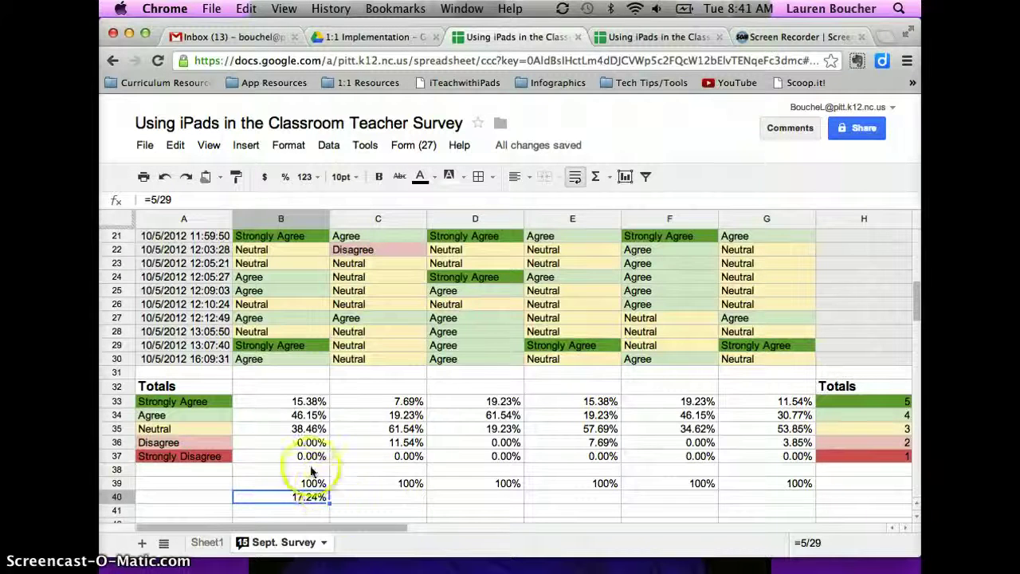
Enter a SUM formula in cell C40 that adds the percentages in C33:C37.
click(401, 498)
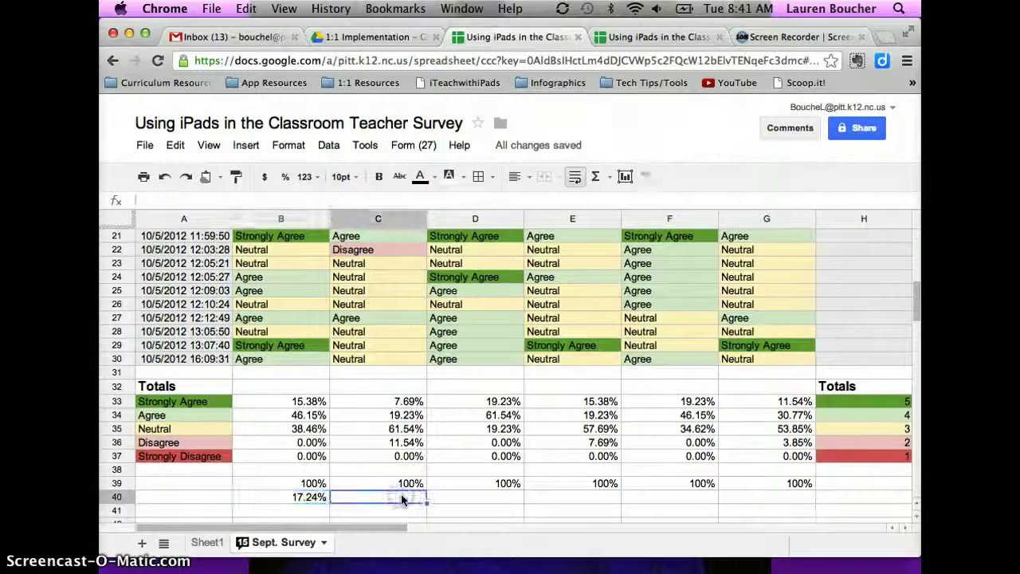
text(=s)
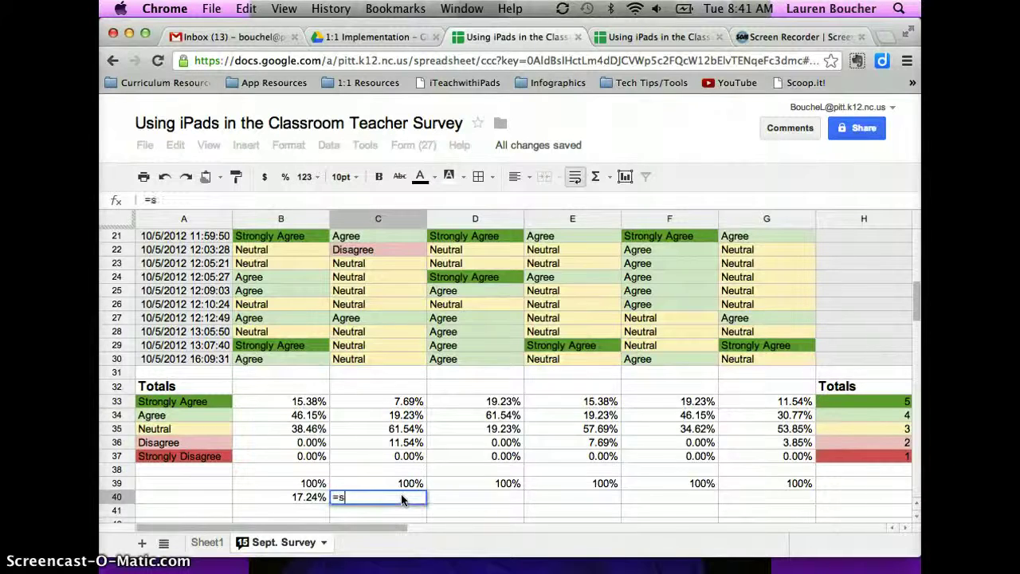
text(um)
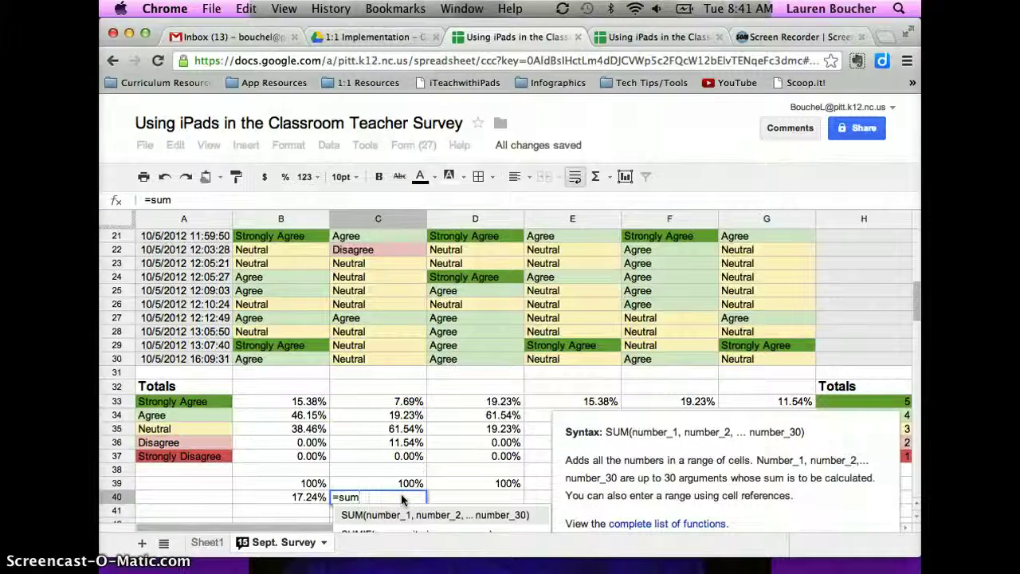
click(388, 522)
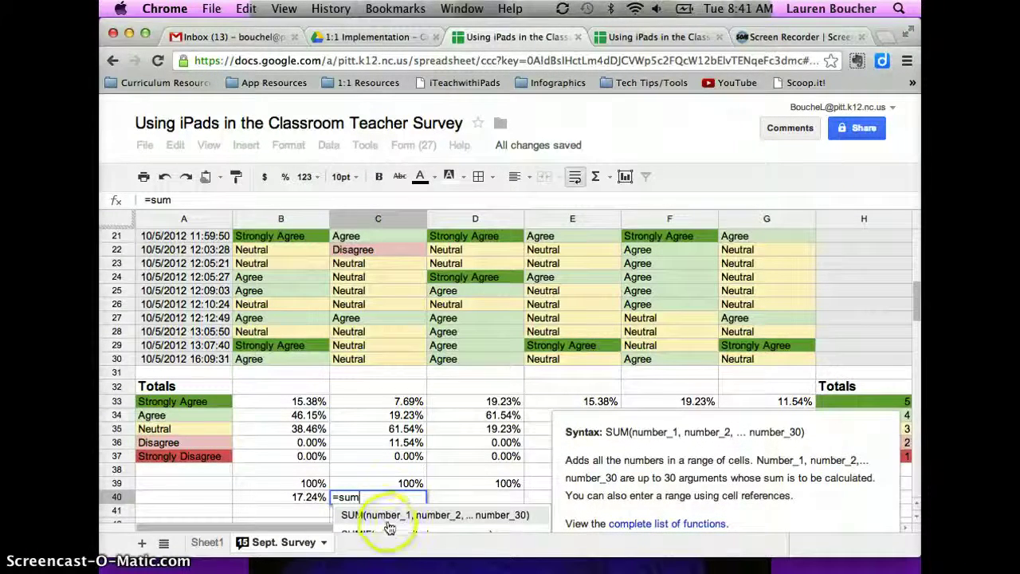
click(387, 519)
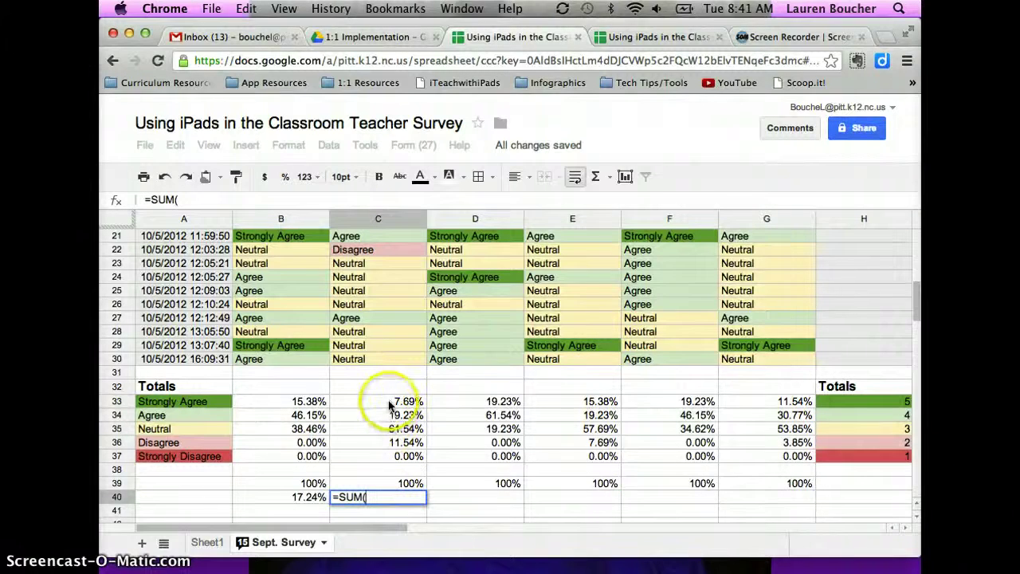
drag(389, 404, 382, 458)
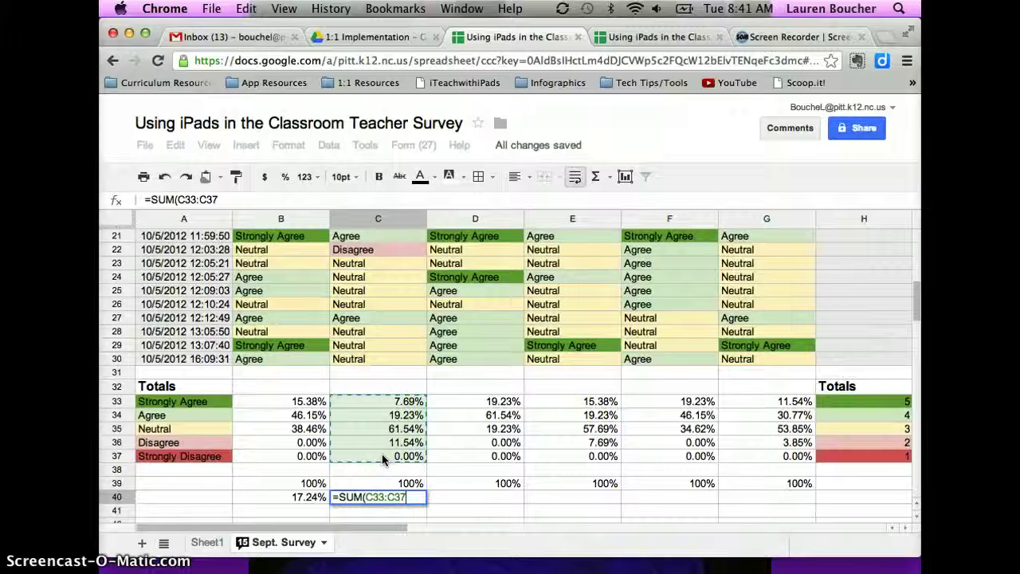
key(Return)
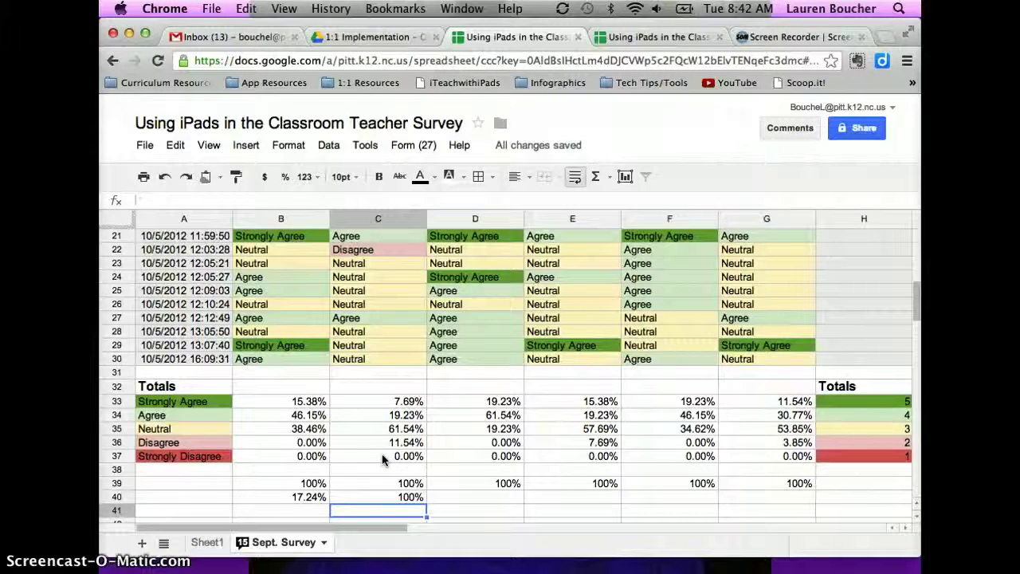
Clear the trial formulas from cells C40 and B40.
click(409, 496)
key(Delete)
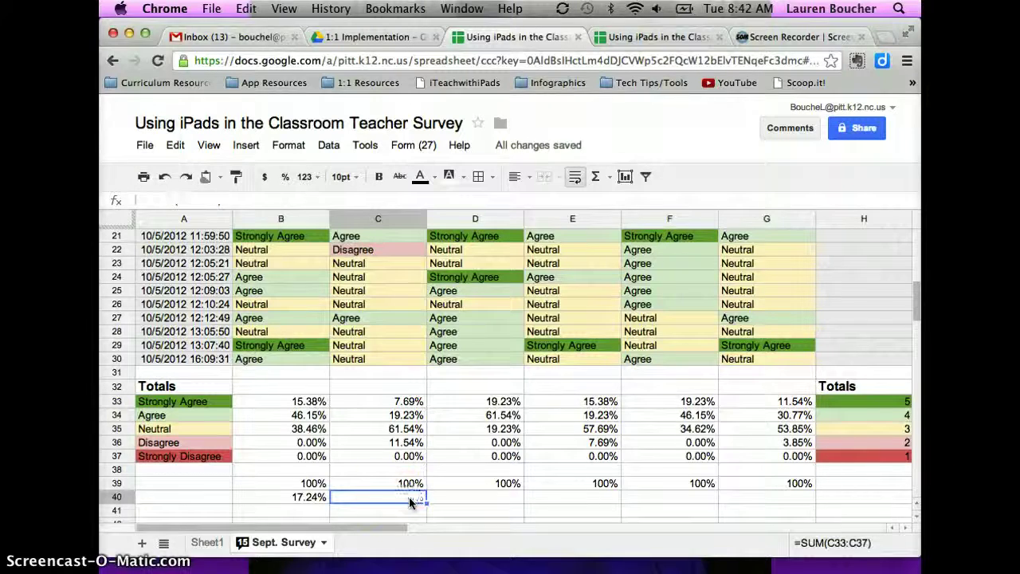
click(323, 496)
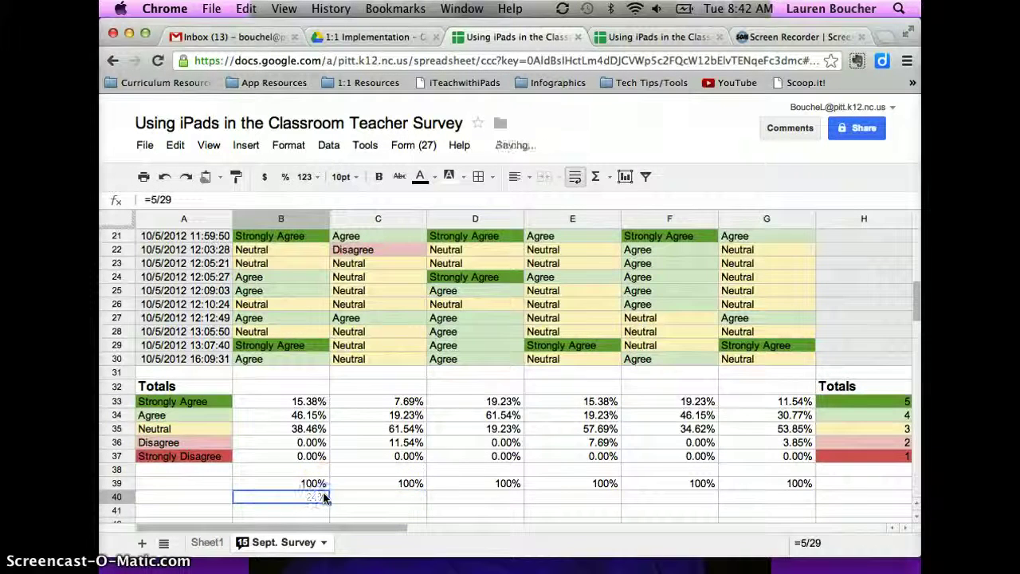
key(Delete)
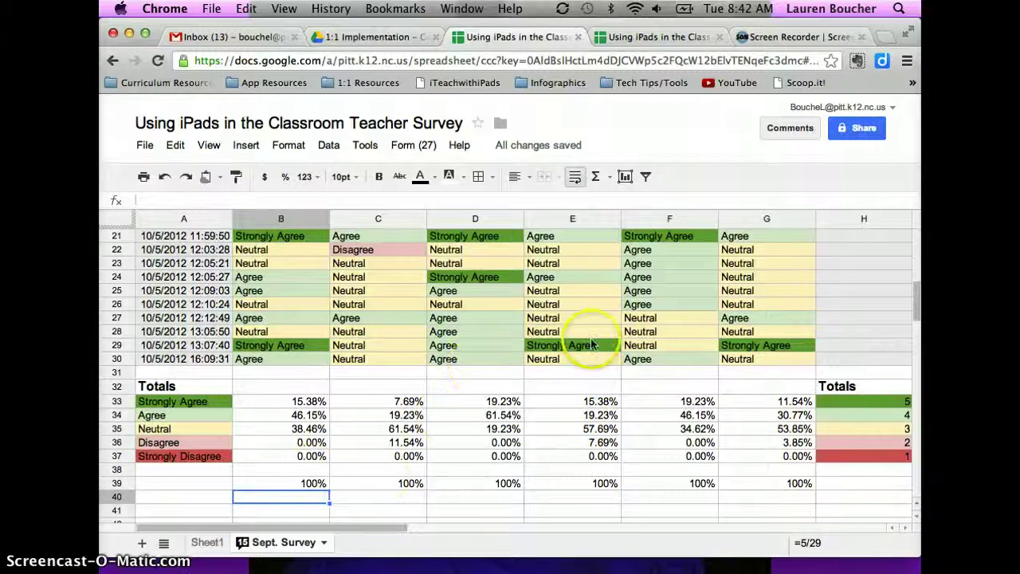
Replace the timestamp in cell A7 of the survey responses with a sample respondent's first name.
scroll(590, 343, up, 5)
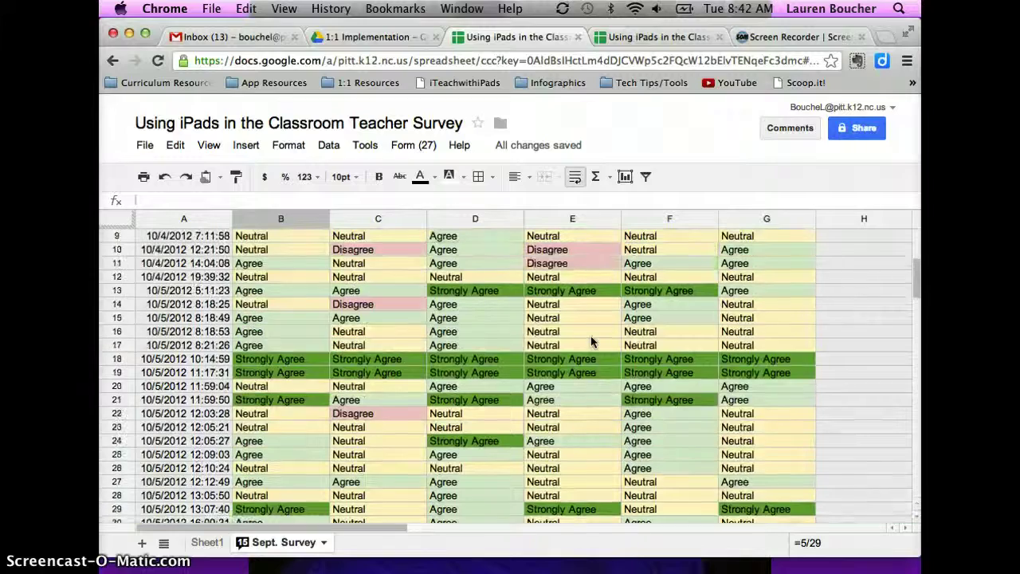
scroll(591, 340, up, 3)
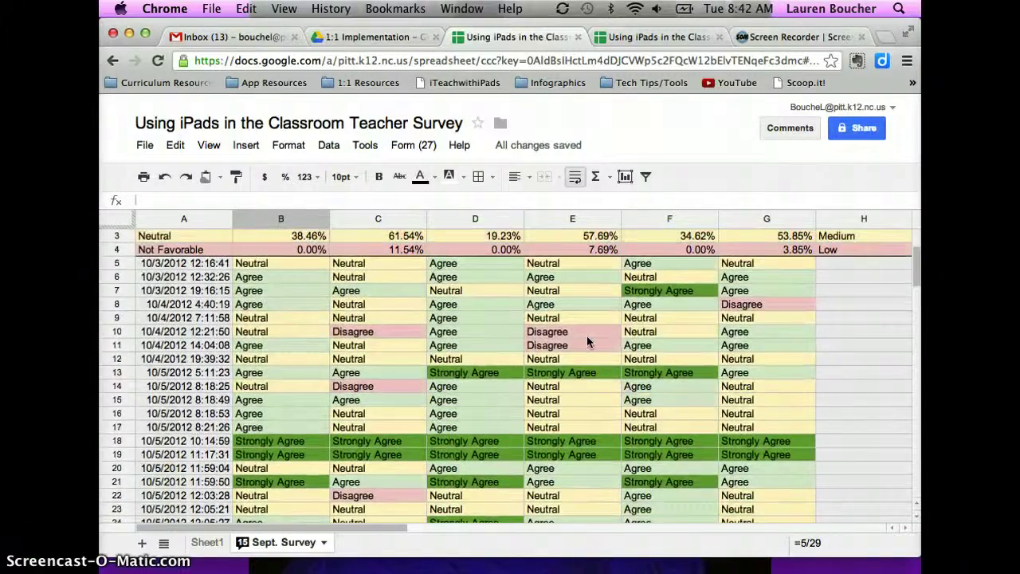
scroll(588, 341, up, 1)
mouse_move(388, 330)
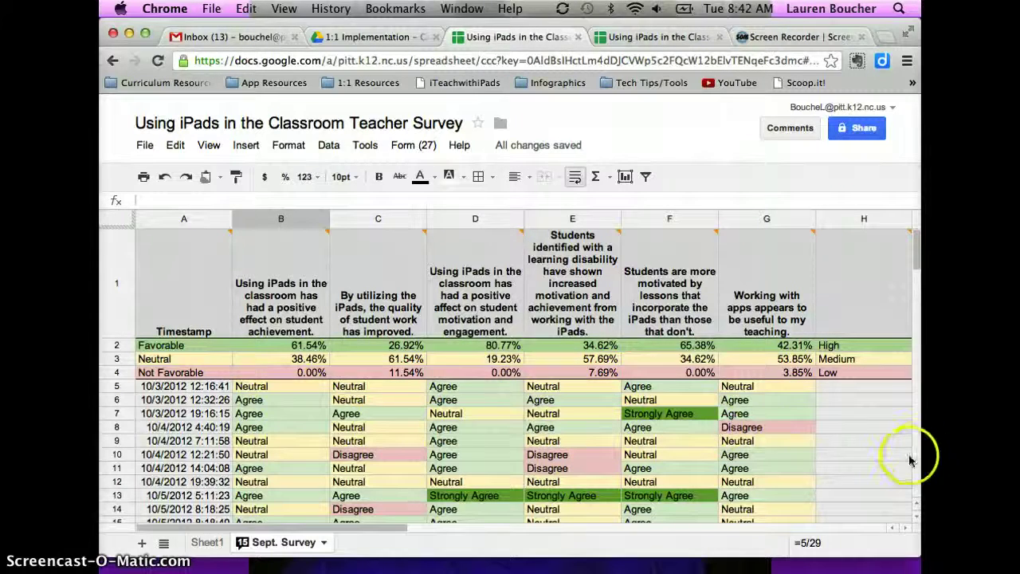
click(168, 413)
text(Sus)
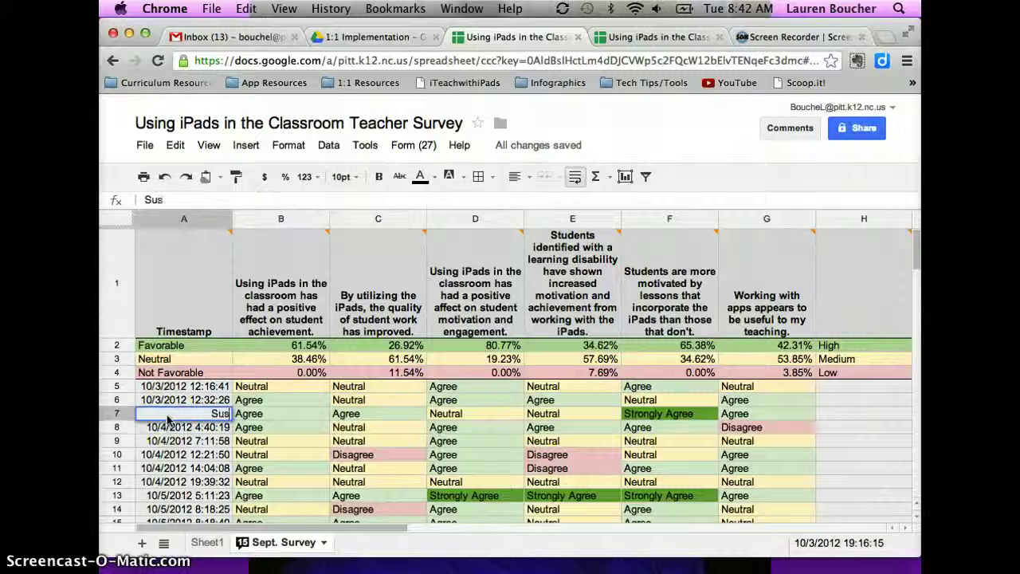
text(ie)
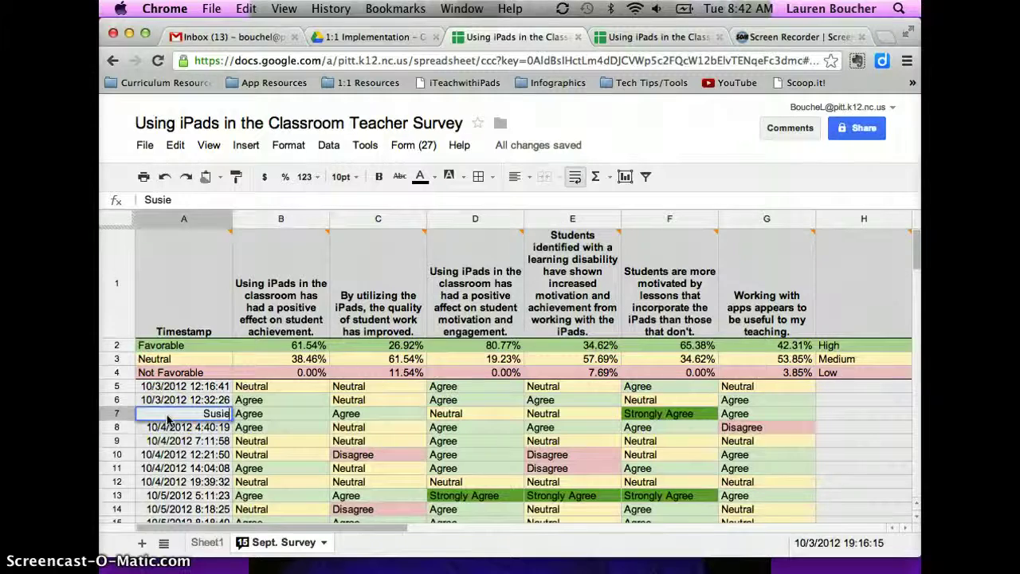
click(834, 419)
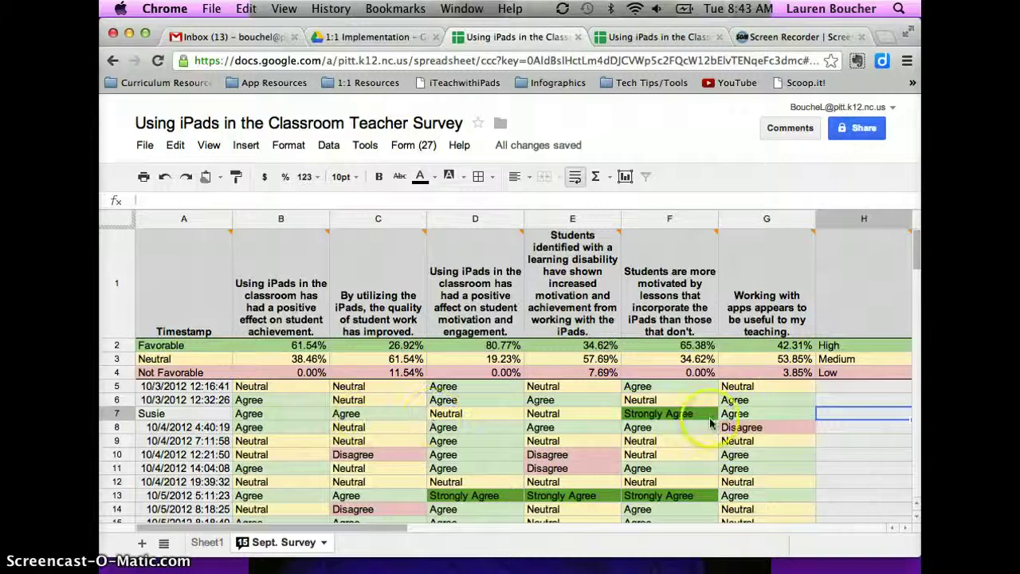
Enter the formula =4/6 in cell H7 for the named respondent and format the cell as a percentage.
double_click(826, 413)
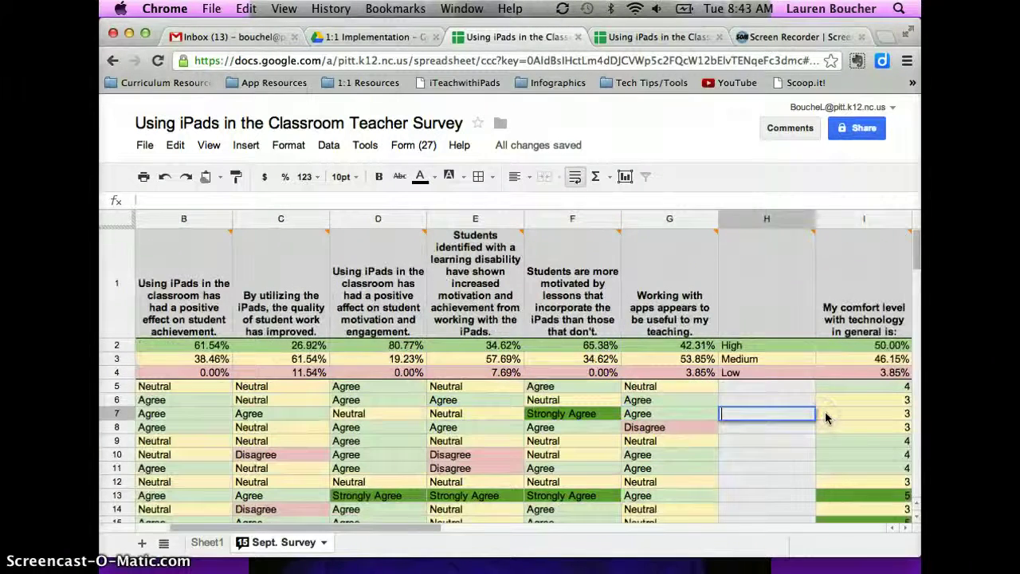
text(=()
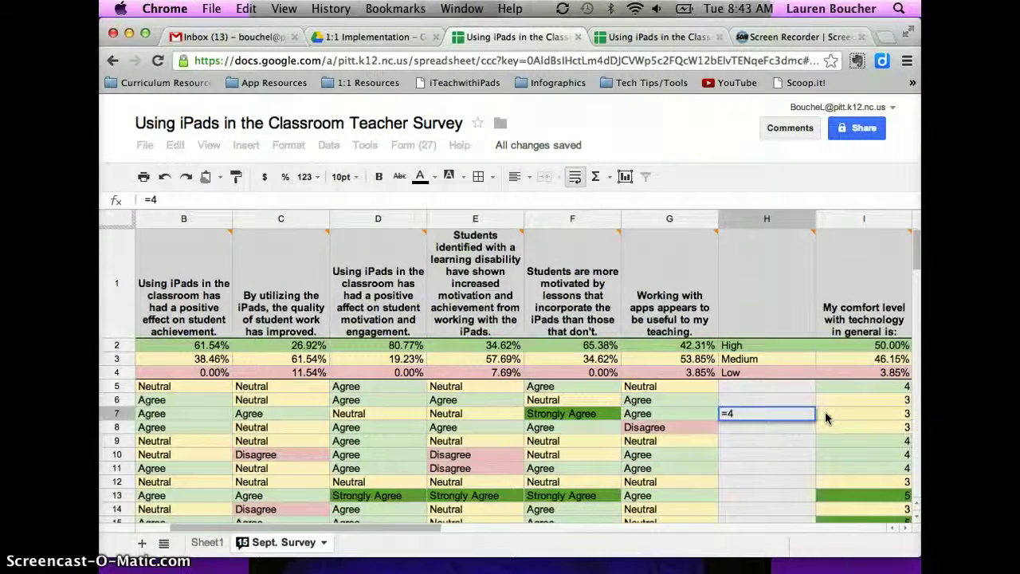
text(/)
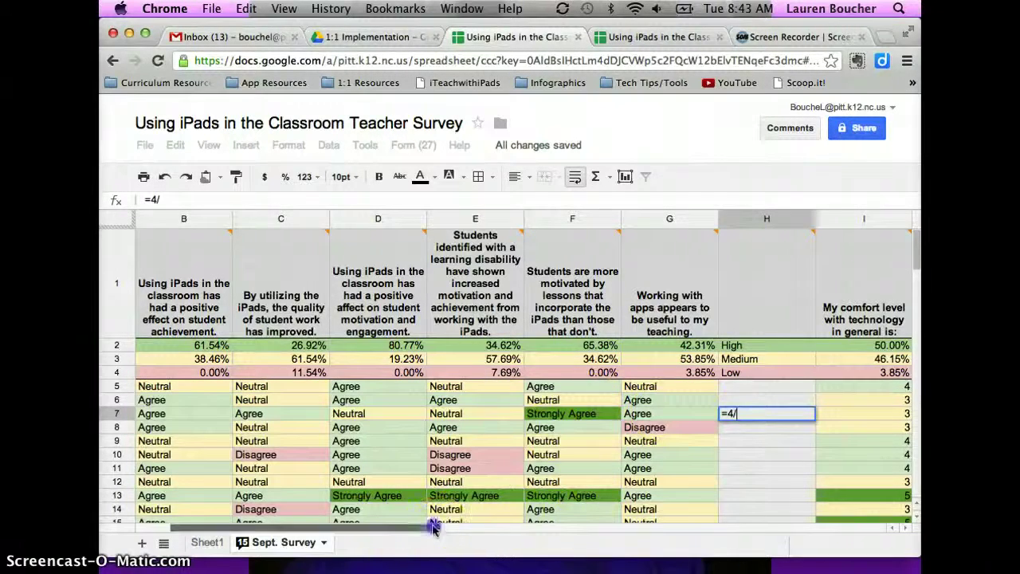
drag(432, 526, 413, 526)
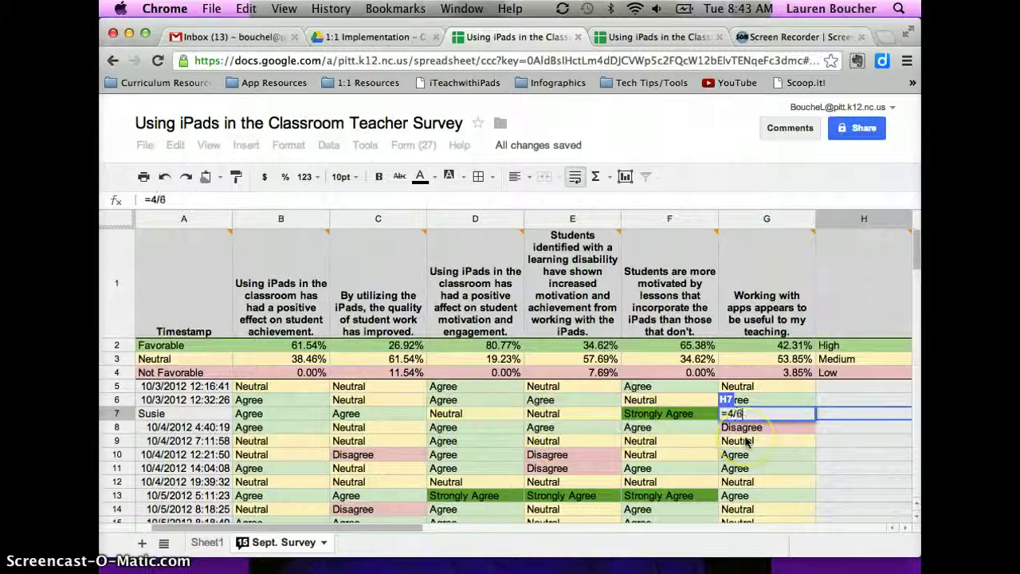
key(Return)
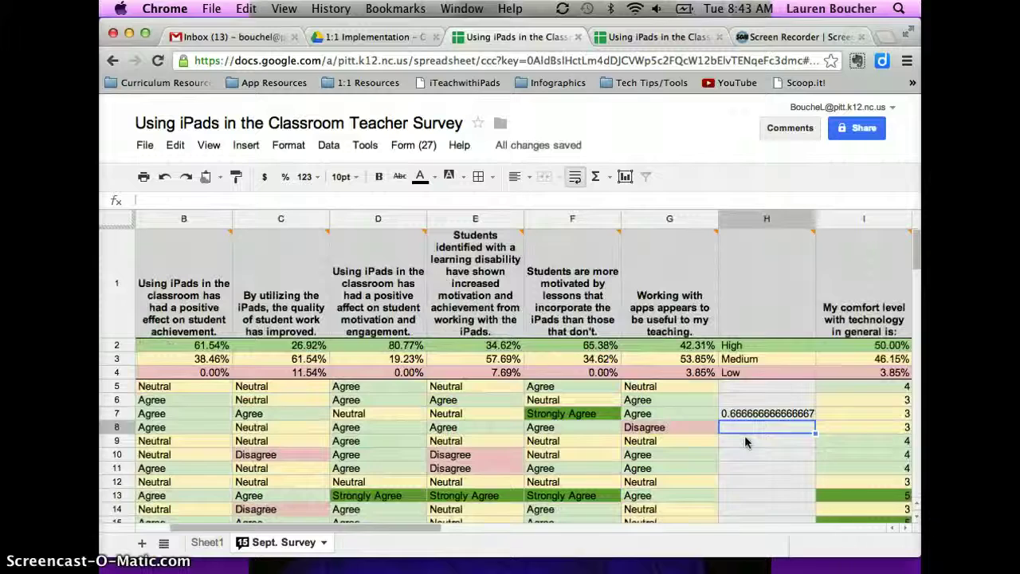
click(756, 412)
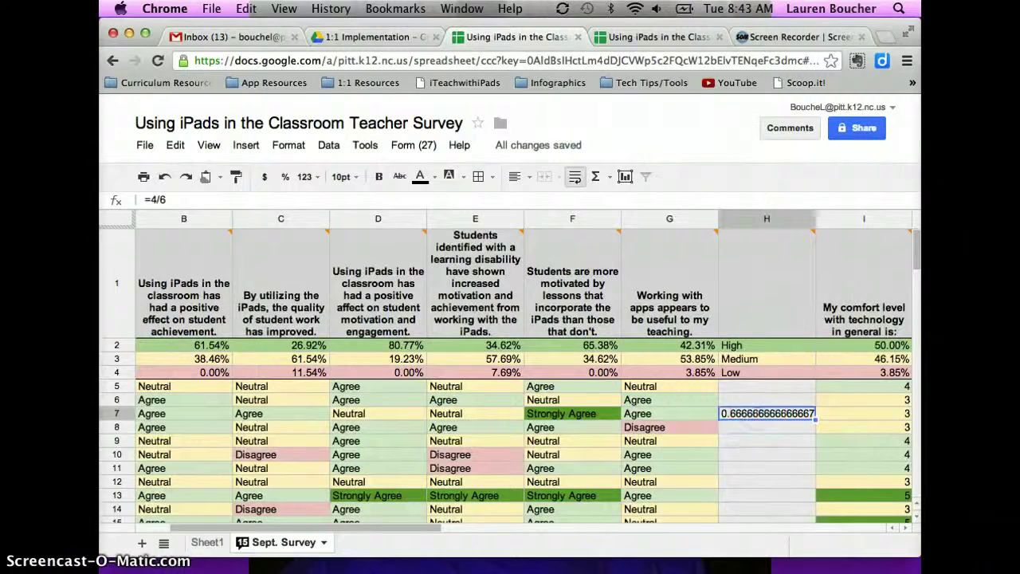
click(290, 182)
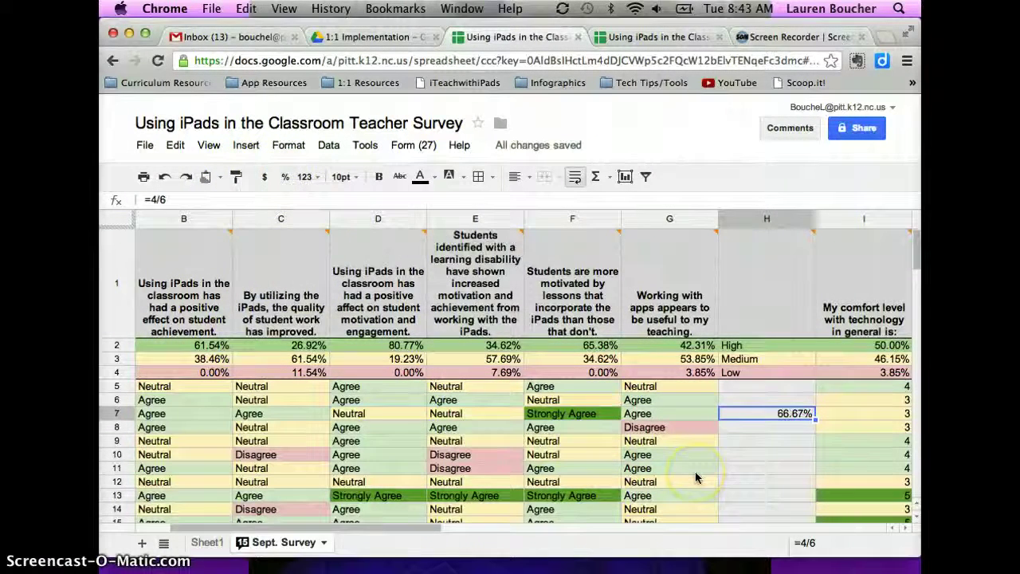
Clear the trial percentage from cell H7 and close the App Store window.
click(793, 460)
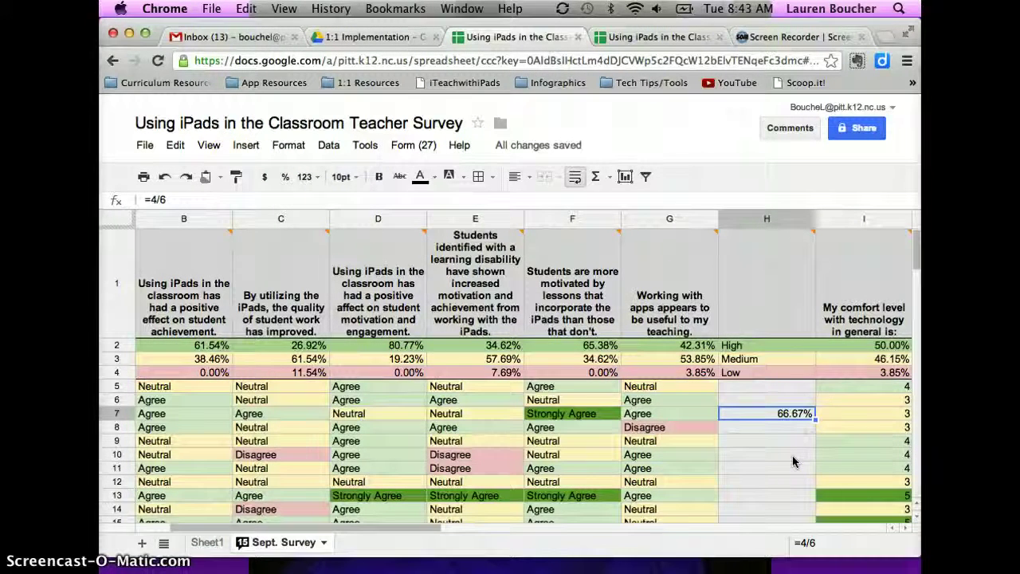
key(Delete)
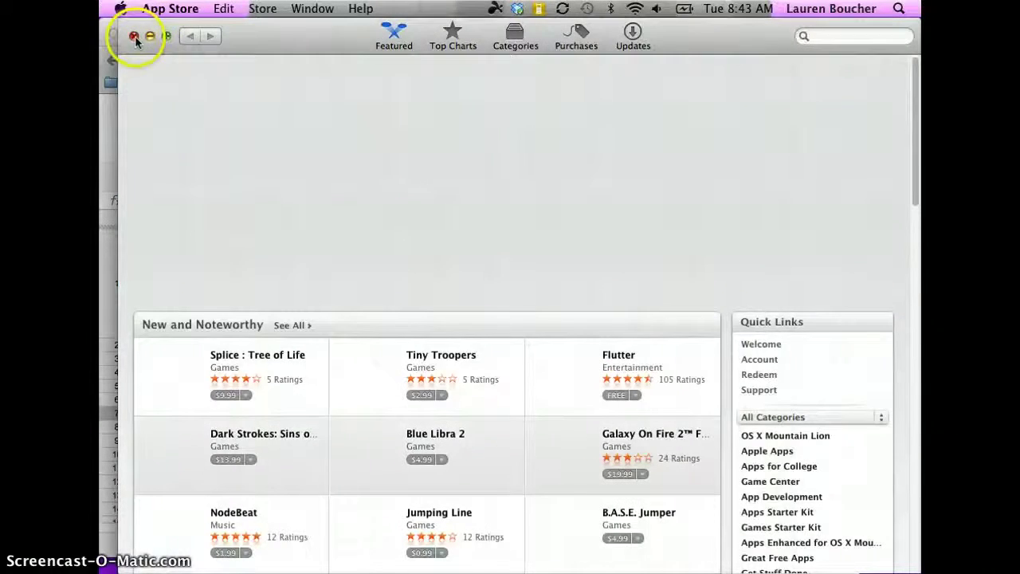
click(134, 36)
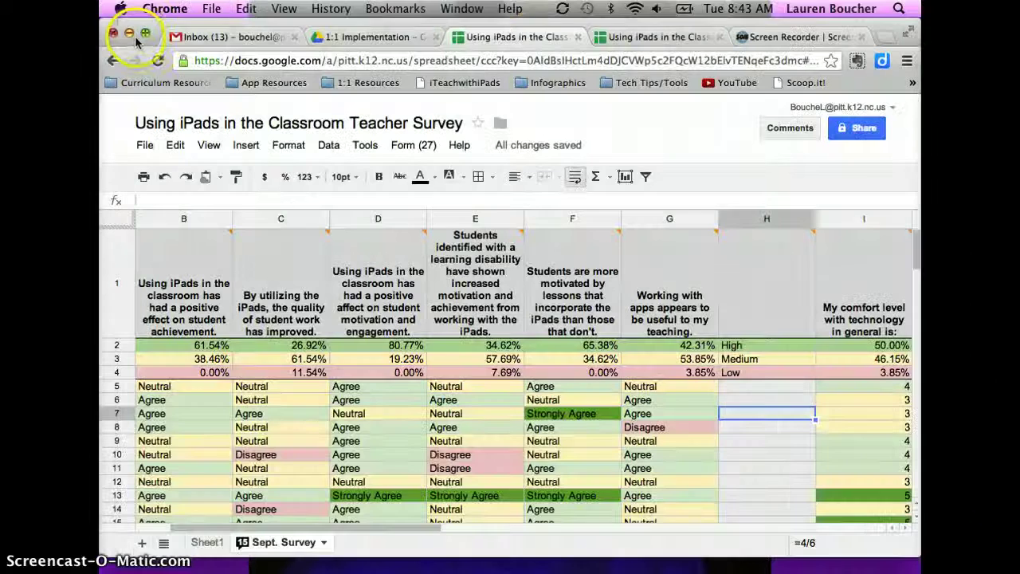